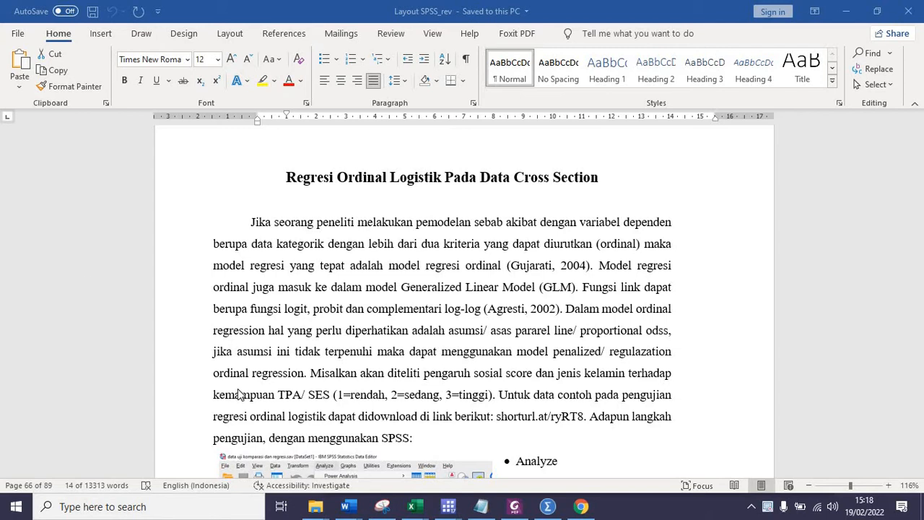
- Switch to SPSS Statistics and open data ordinal dan multinomial.sav from the spss folder in a maximized window
scroll(244, 392, down, 3)
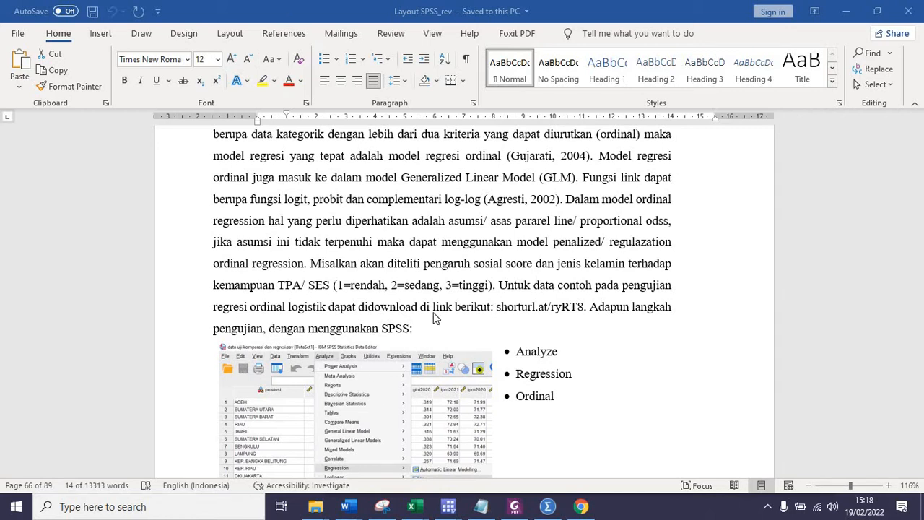
mouse_move(548, 510)
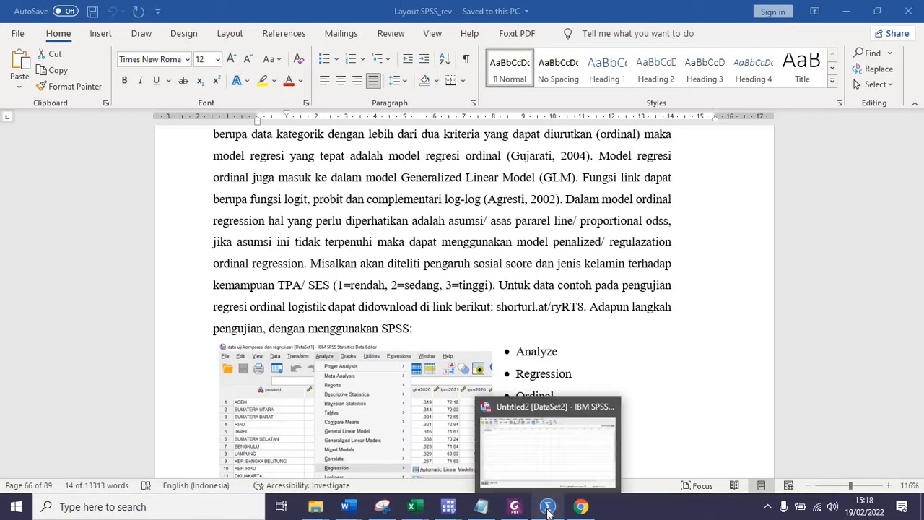
click(530, 469)
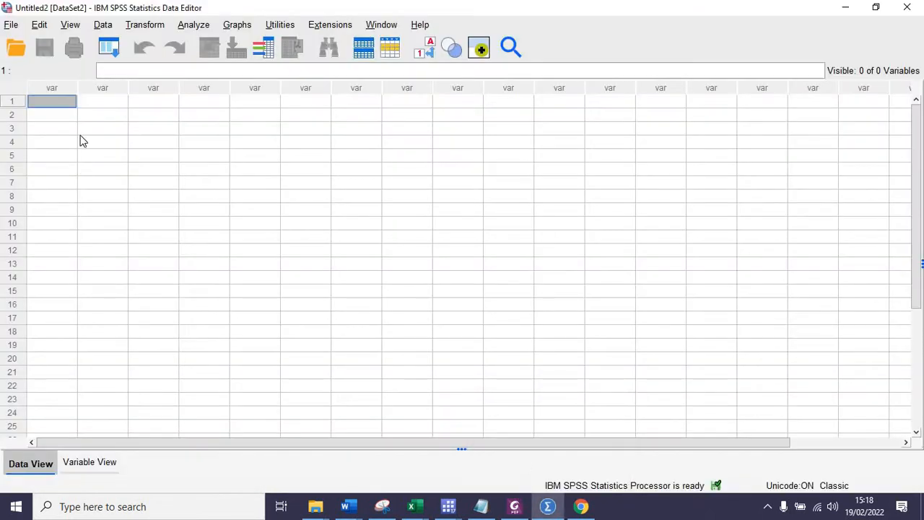
click(13, 26)
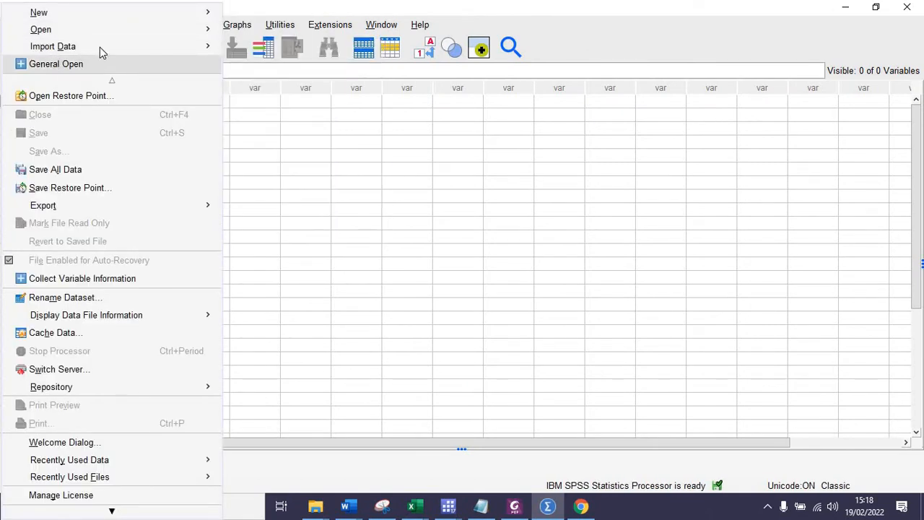
mouse_move(140, 47)
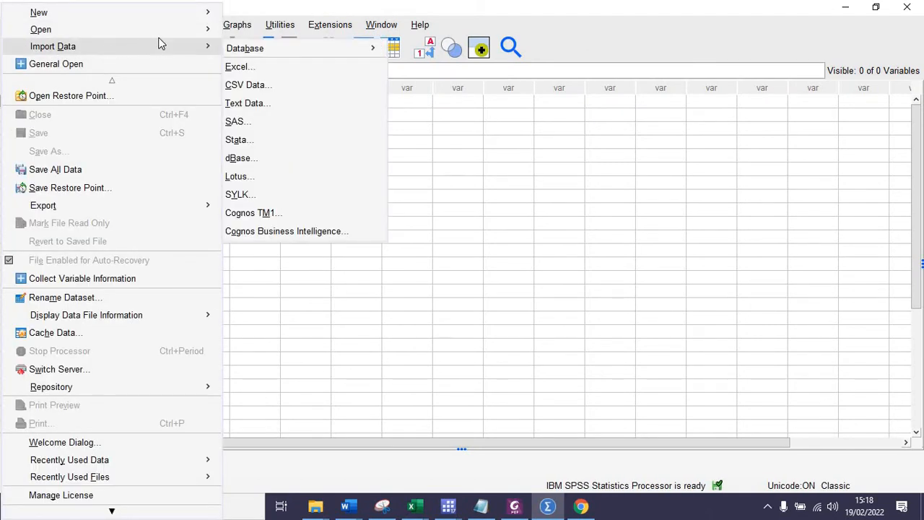
mouse_move(166, 33)
click(258, 33)
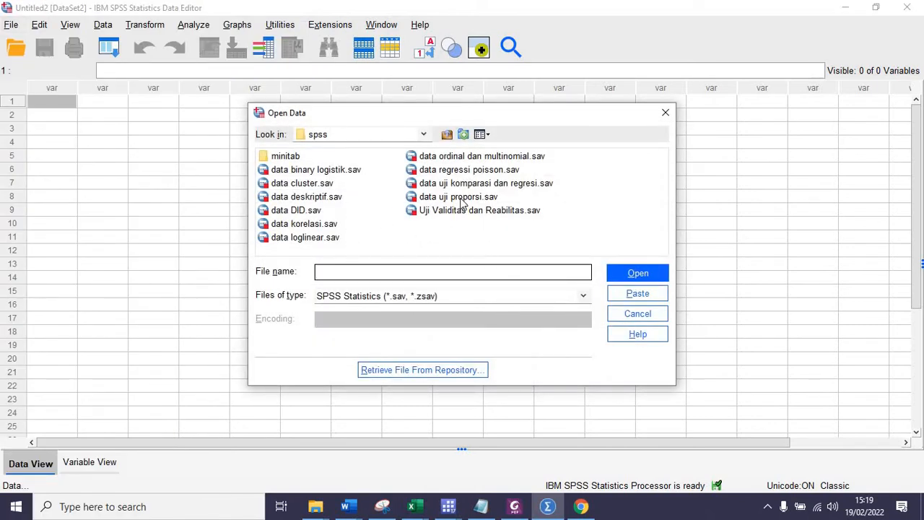
click(471, 159)
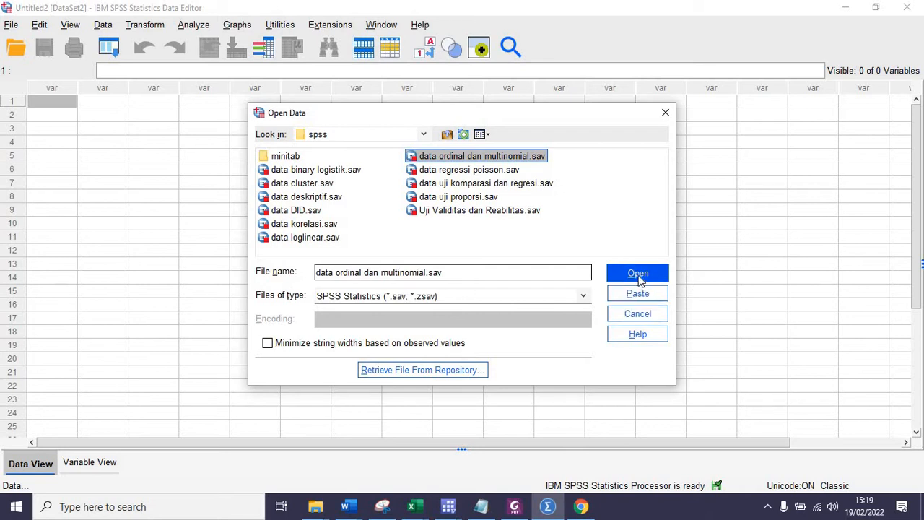
click(639, 275)
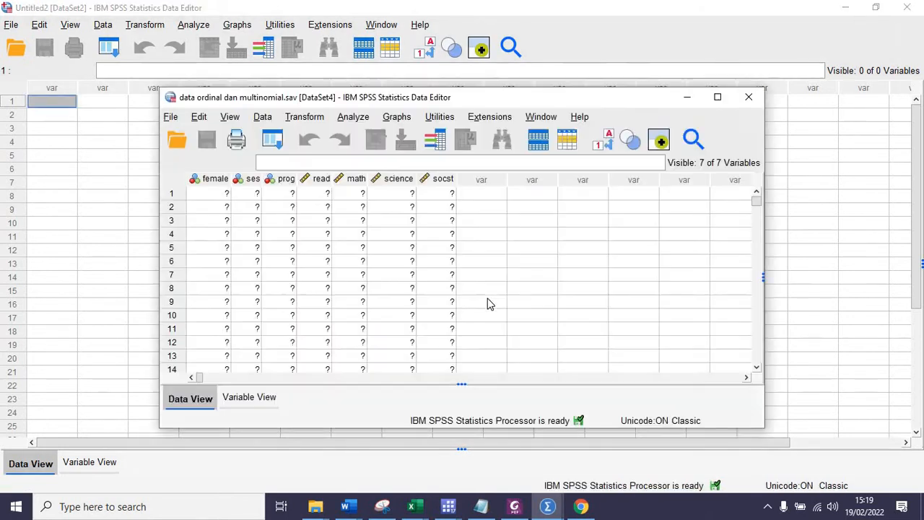
click(718, 97)
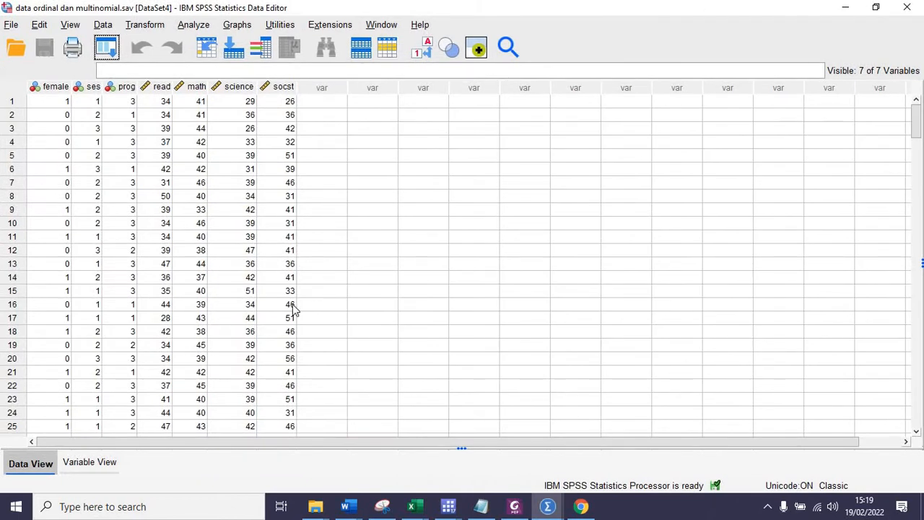
- Set up an ordinal regression with ses as dependent, female as factor and the social studies score as covariate
click(194, 26)
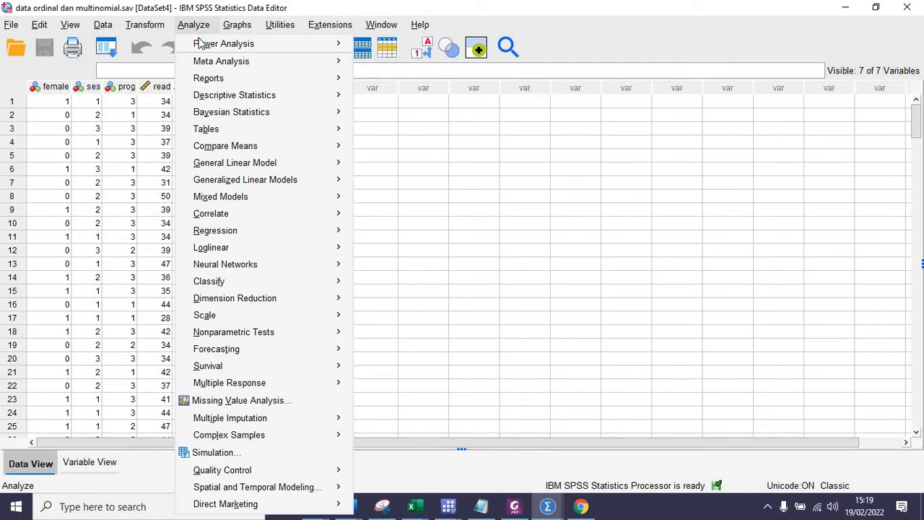
mouse_move(200, 45)
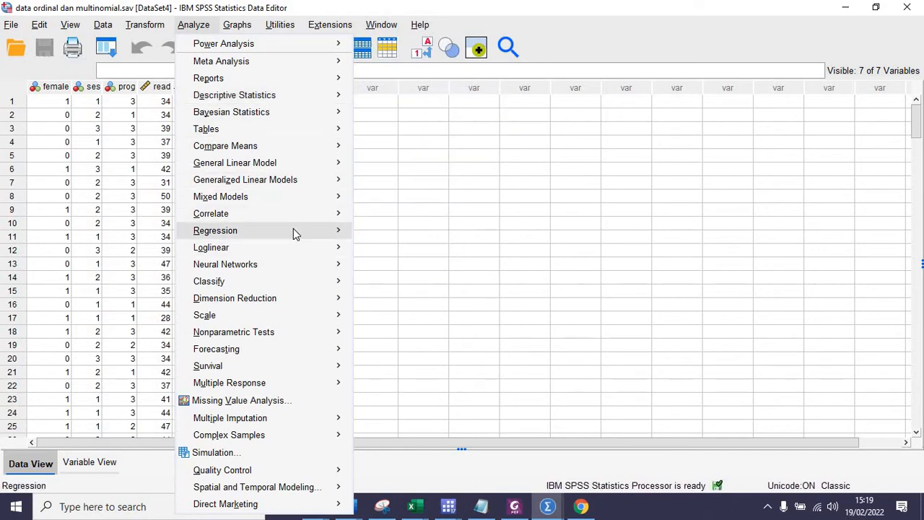
mouse_move(314, 237)
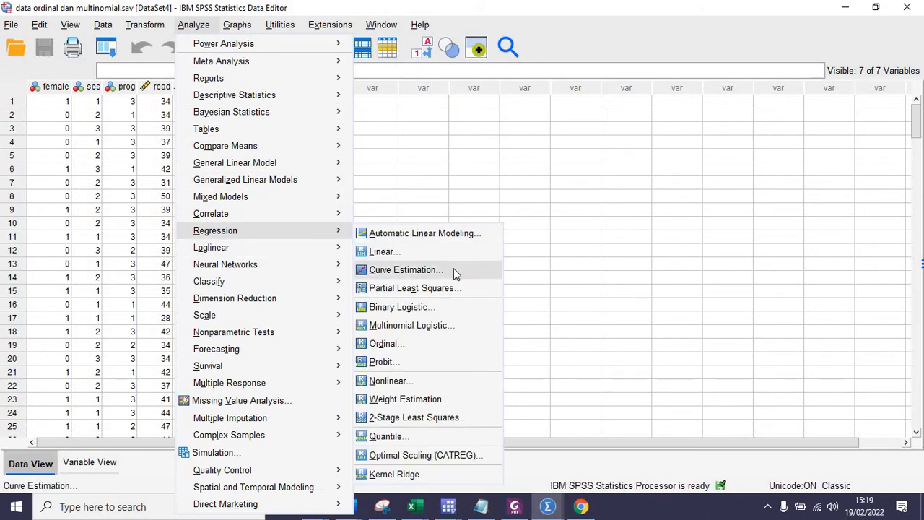
click(462, 344)
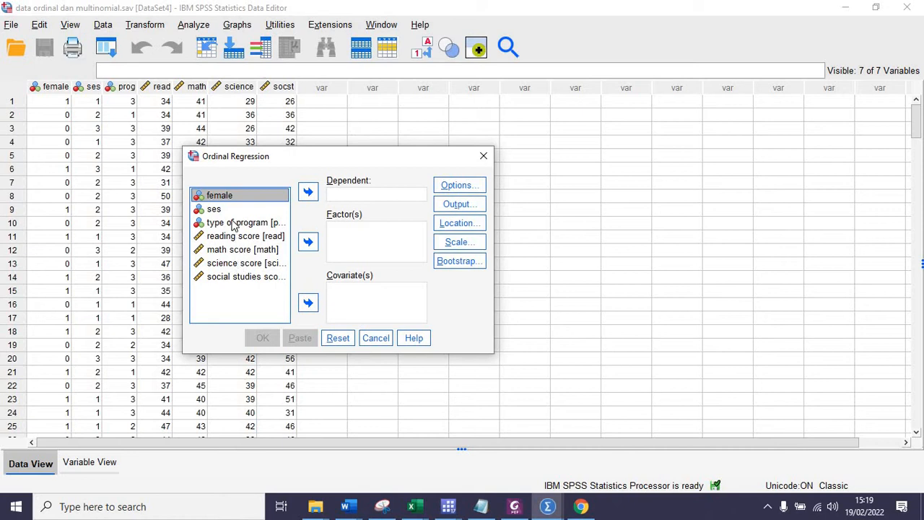
click(217, 208)
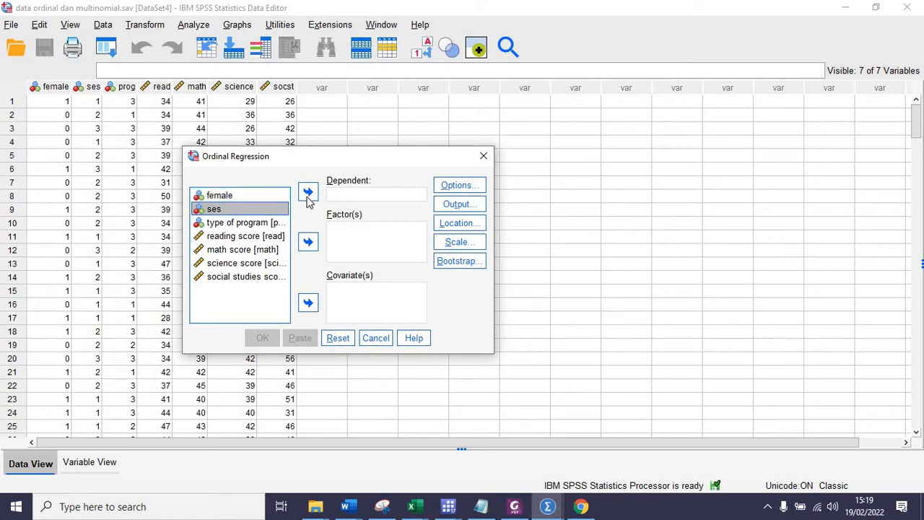
click(308, 191)
click(211, 201)
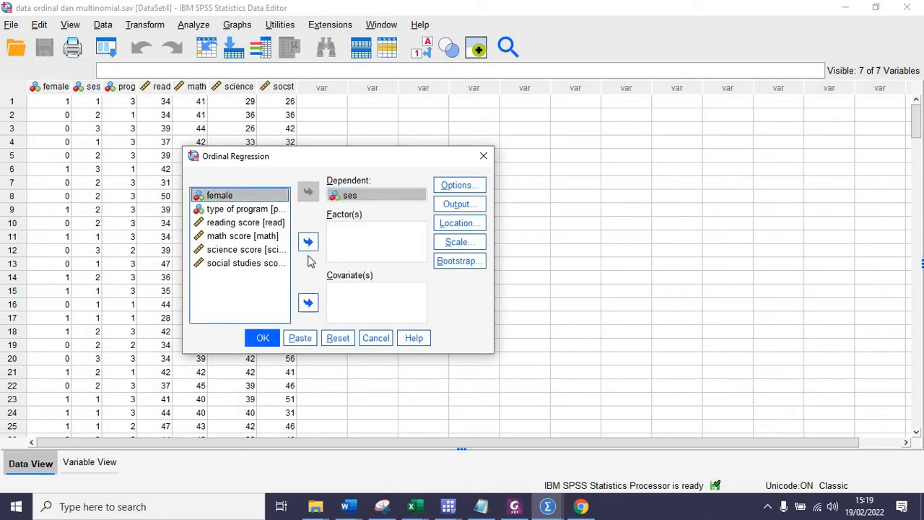
click(309, 242)
click(239, 252)
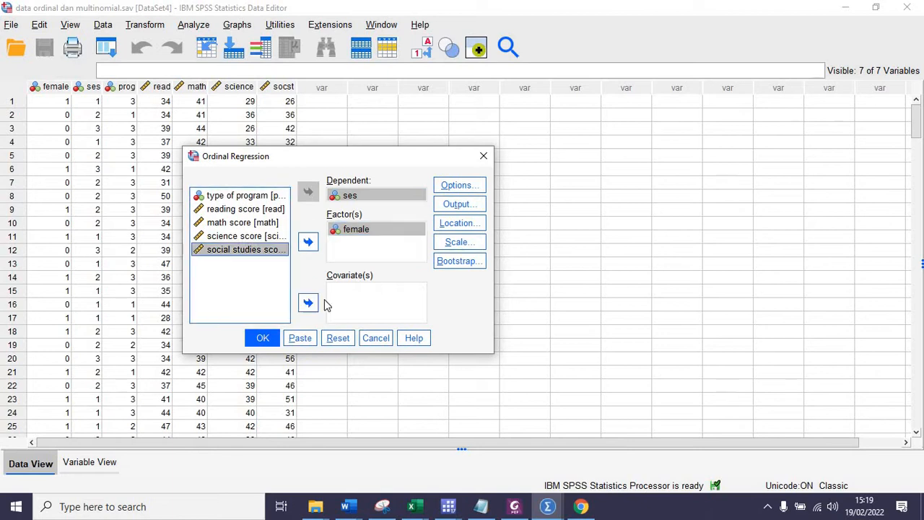
click(308, 304)
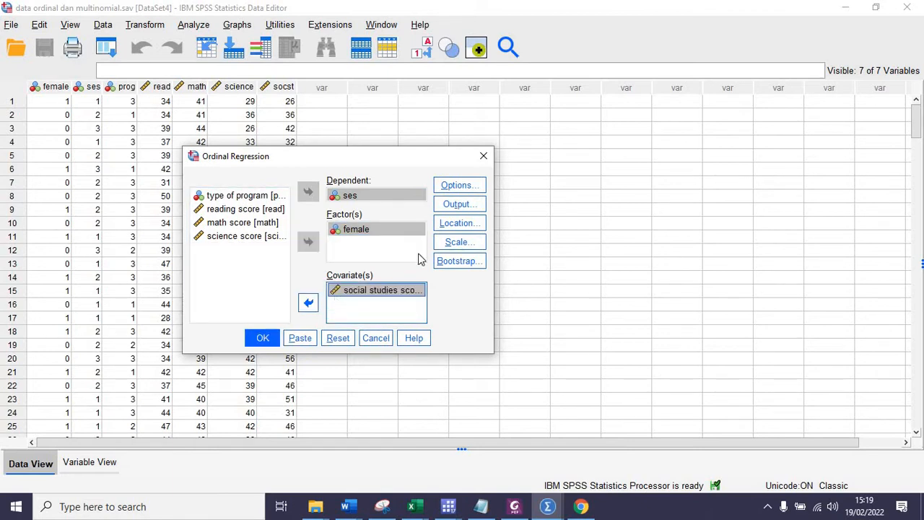
- Review the regression options, keeping the defaults, and add Test of parallel lines and the saved Predicted category to the output
click(459, 187)
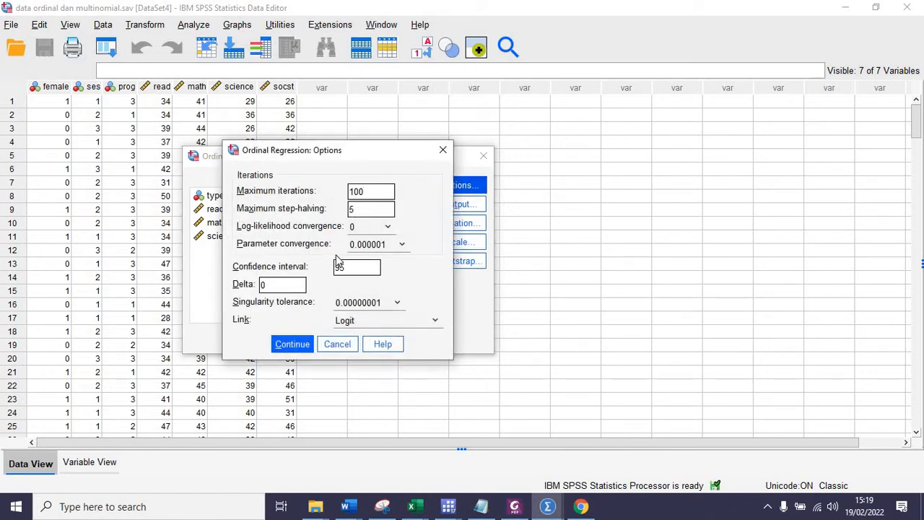
key(Escape)
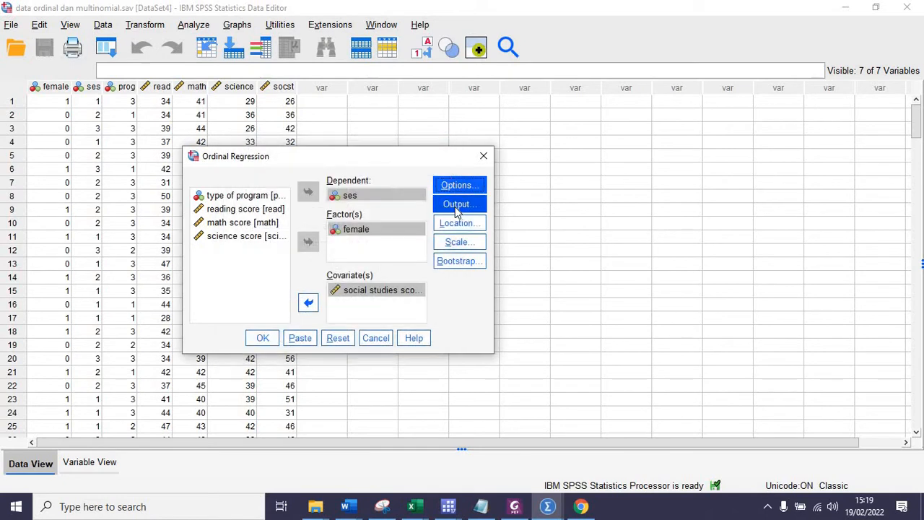
click(455, 205)
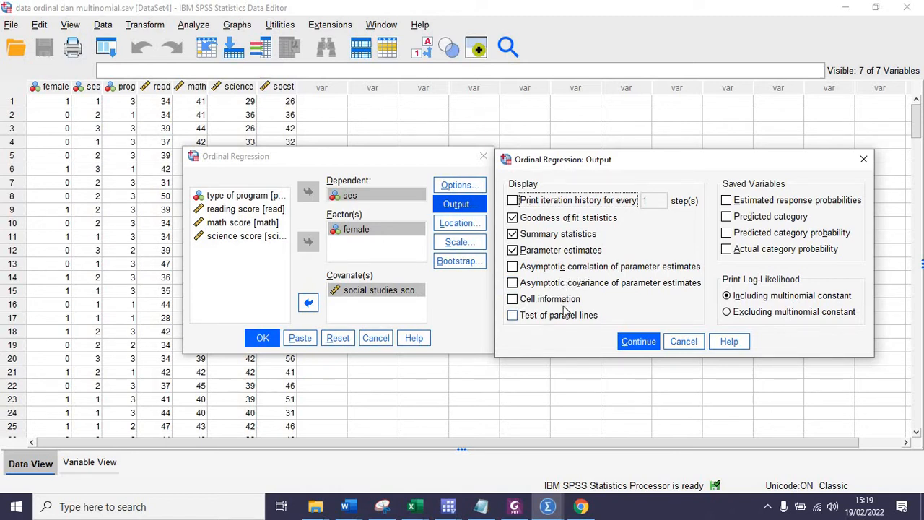
click(513, 316)
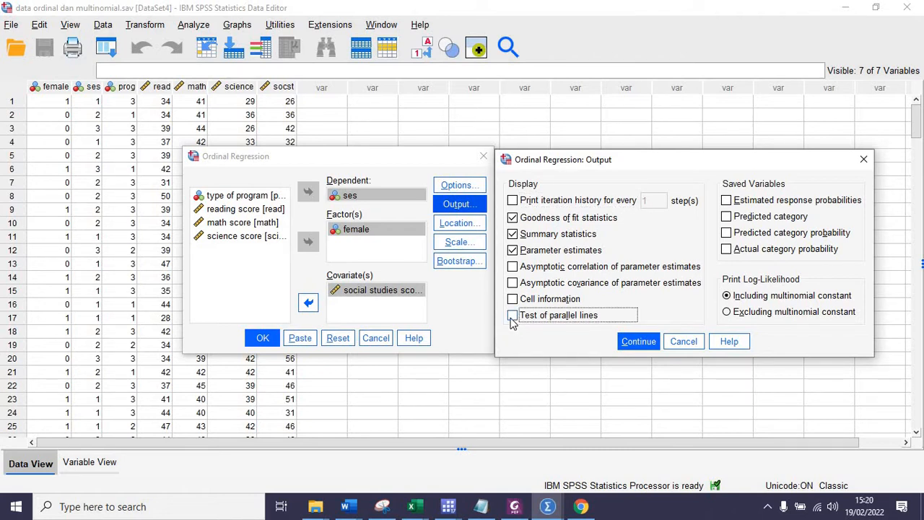
click(726, 216)
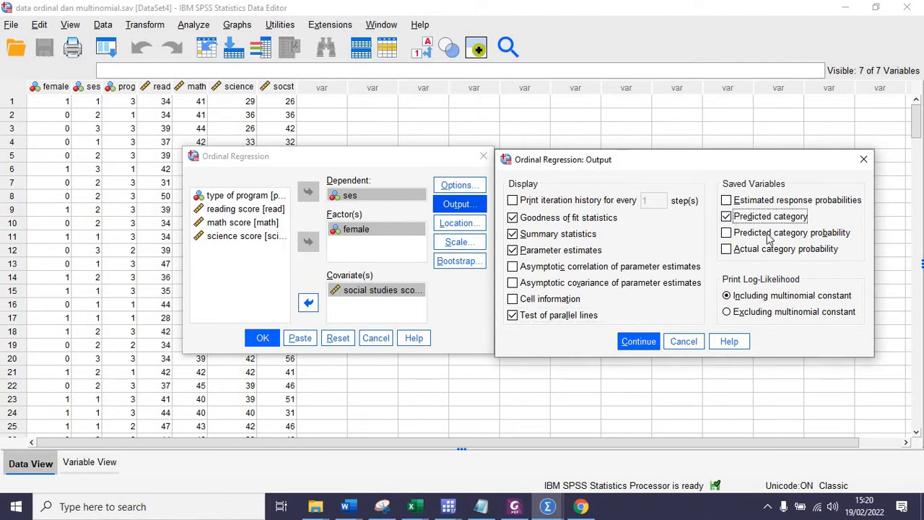
click(639, 341)
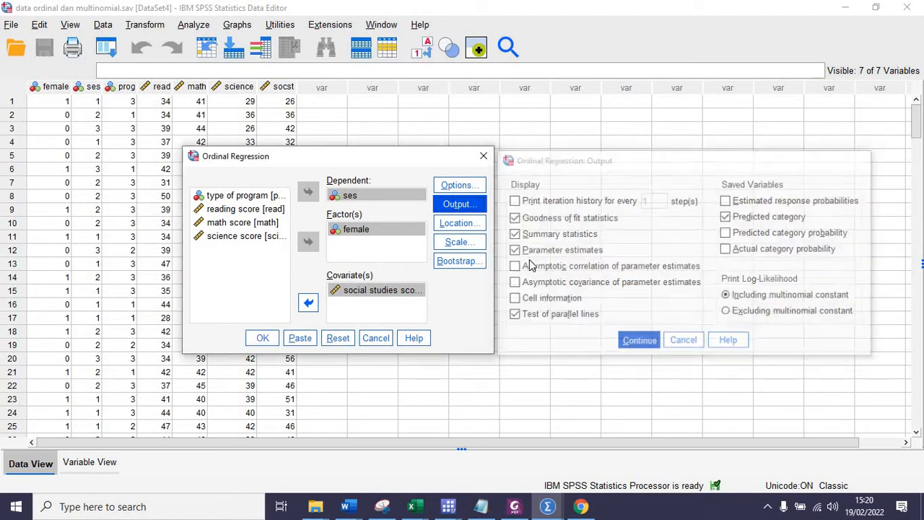
- Check the location model specification without changing it and run the ordinal regression
click(460, 224)
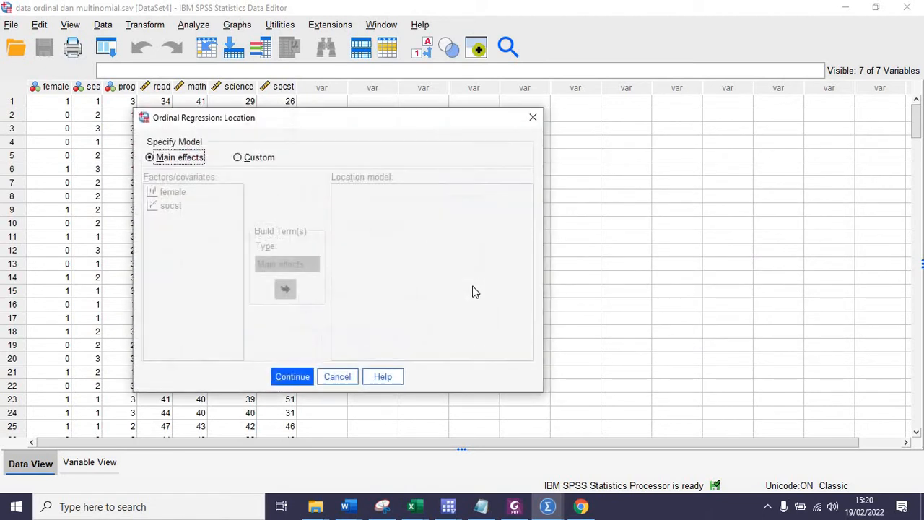
click(533, 117)
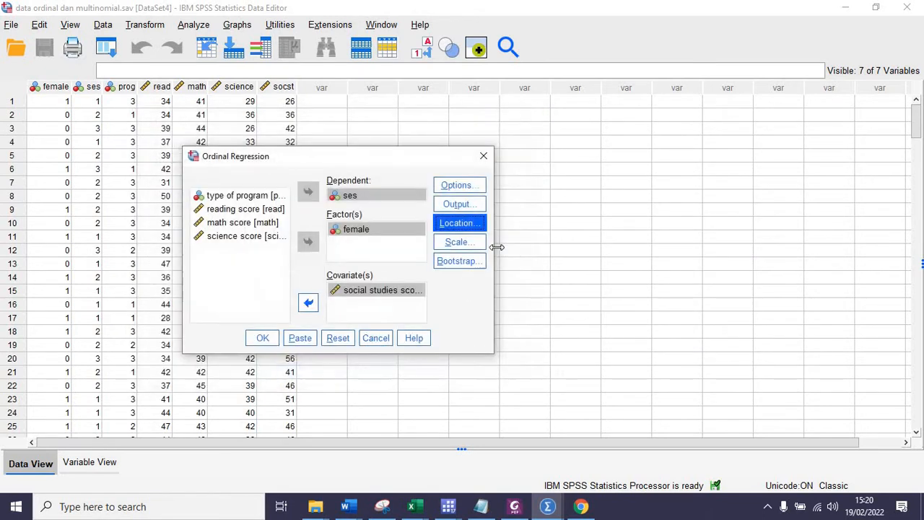
click(262, 338)
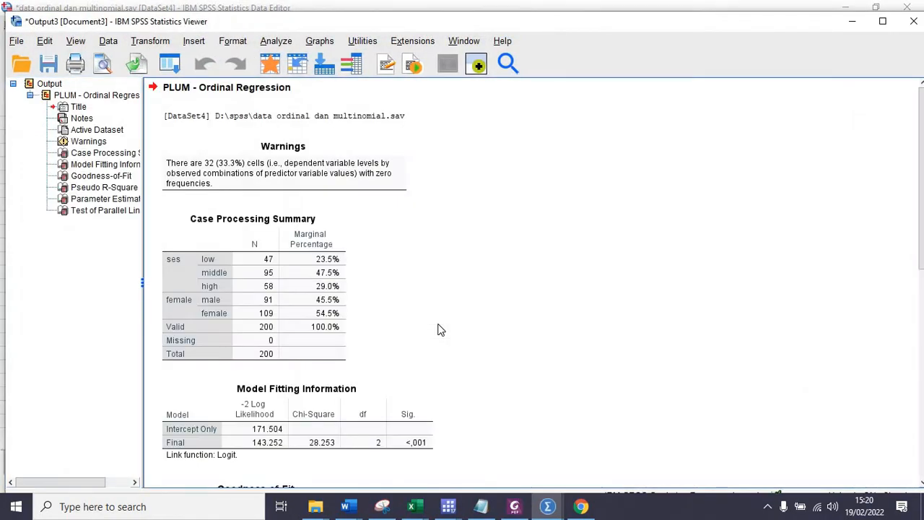
- Examine the Test of Parallel Lines table in the regression output, including its significance value
scroll(444, 328, down, 6)
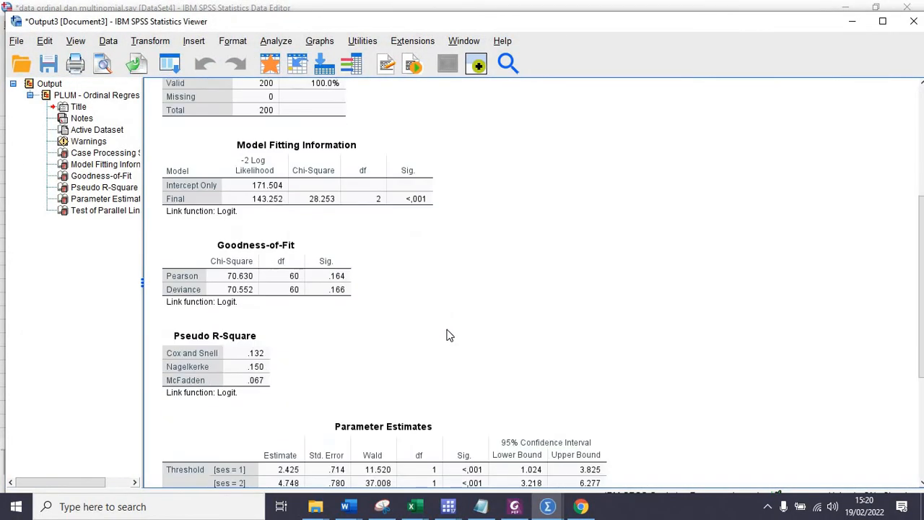
scroll(448, 332, down, 3)
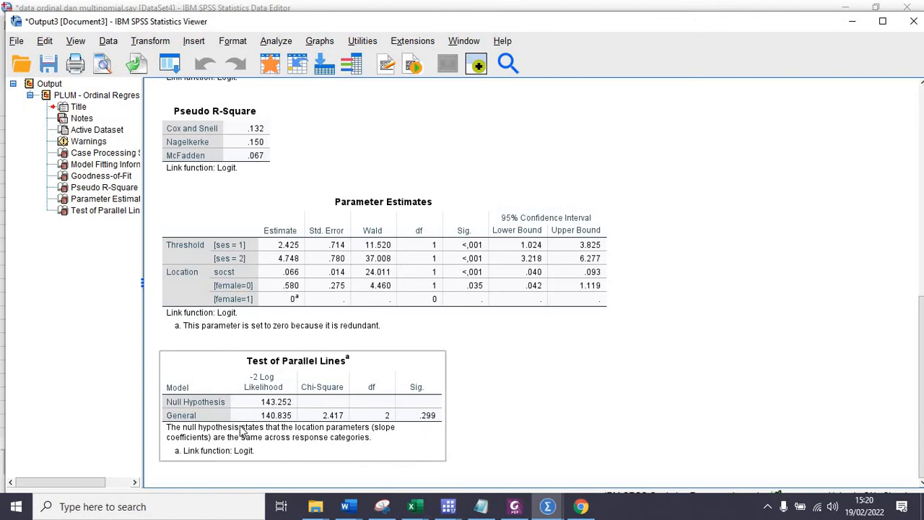
click(516, 362)
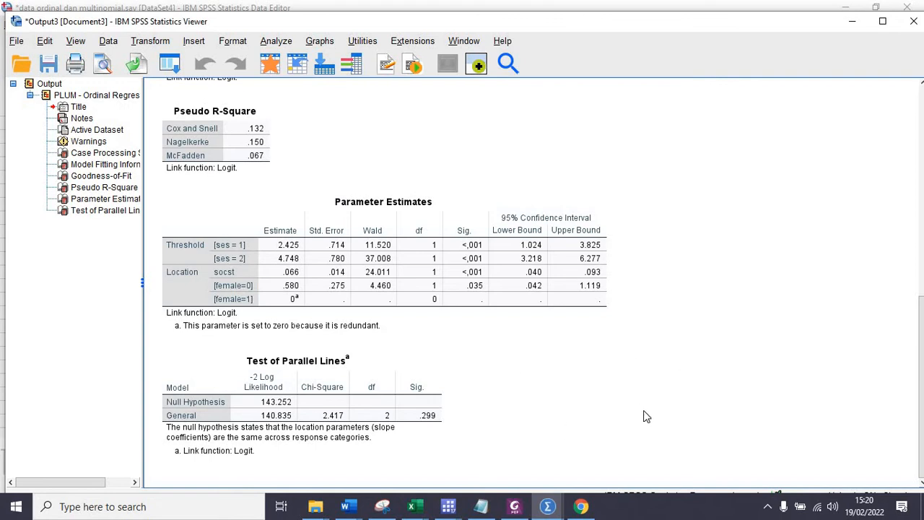
click(402, 422)
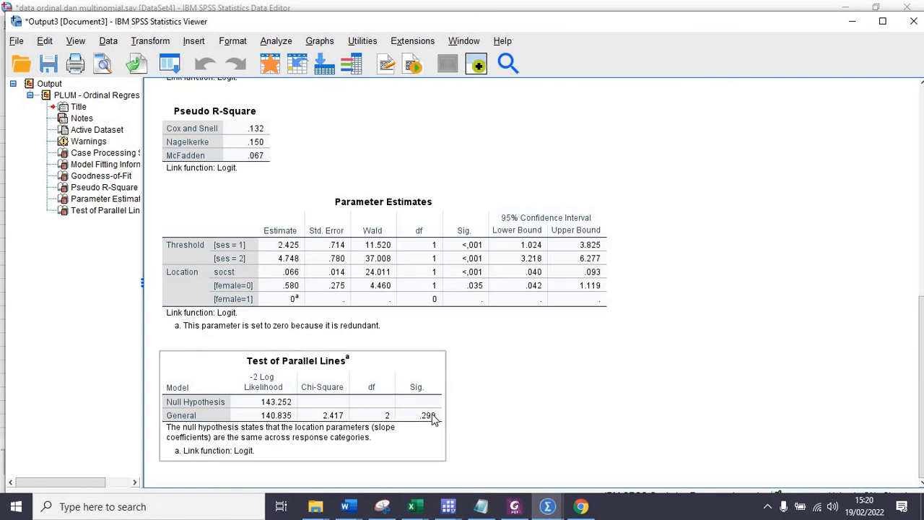
click(449, 420)
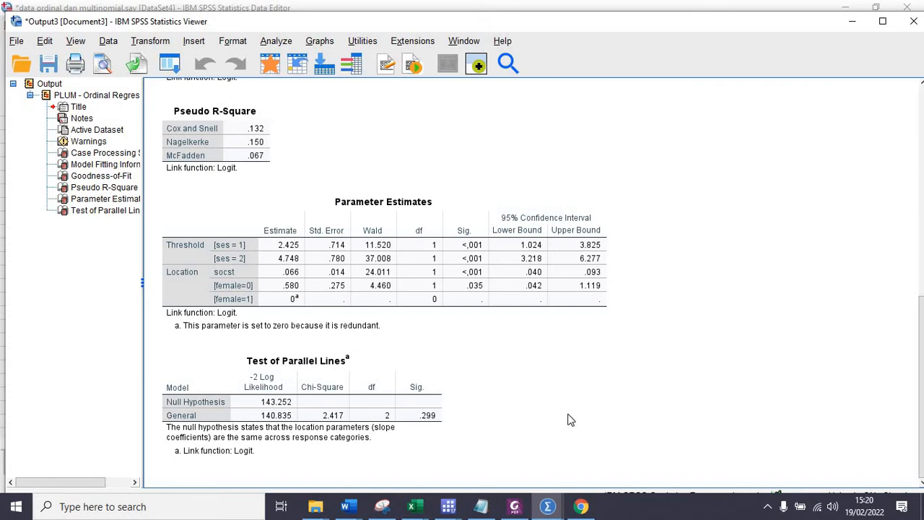
- Review the regression output from the beginning and examine the Model Fitting Information table
scroll(476, 413, up, 5)
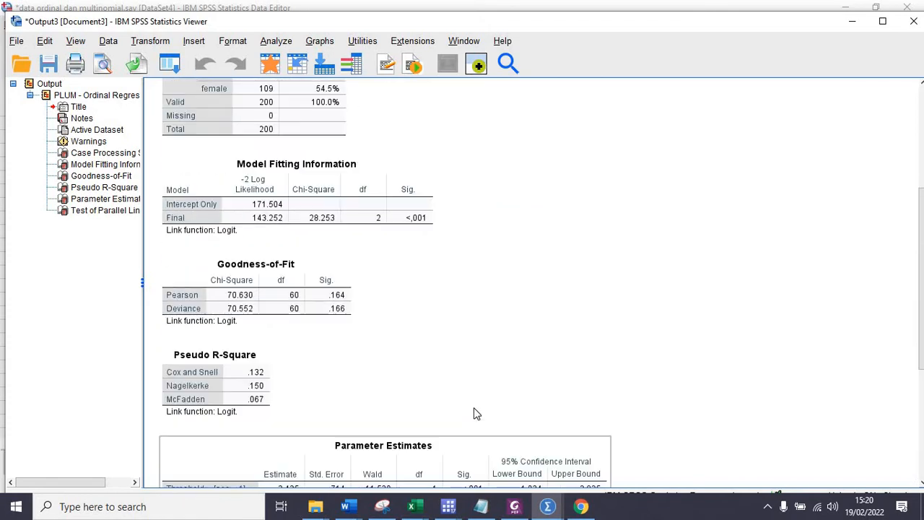
scroll(476, 414, up, 3)
scroll(475, 414, up, 2)
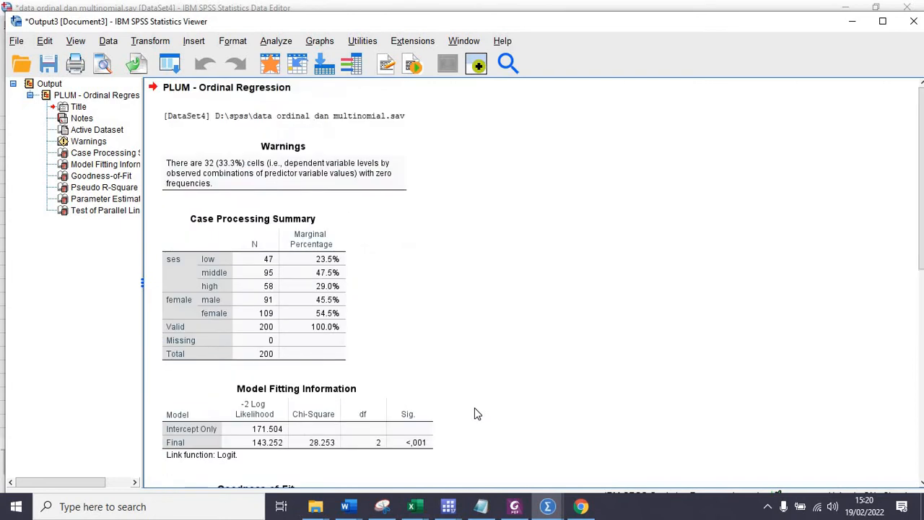
scroll(476, 414, down, 4)
scroll(476, 416, down, 3)
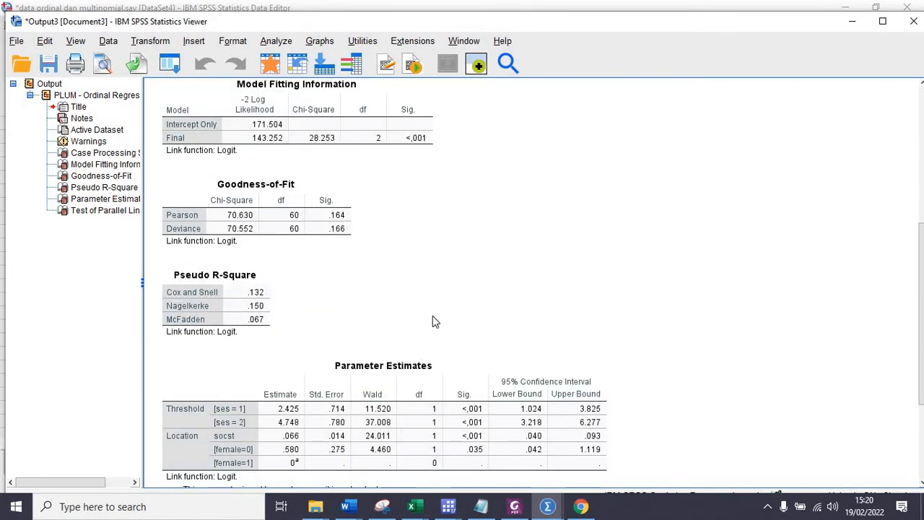
scroll(435, 322, up, 2)
click(316, 165)
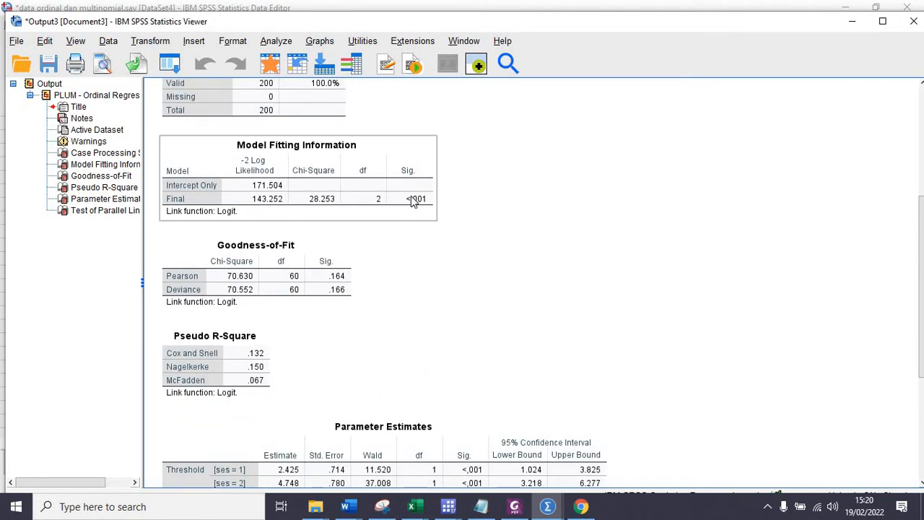
- Examine the Goodness-of-Fit table, including the Pearson and Deviance significance values
click(461, 224)
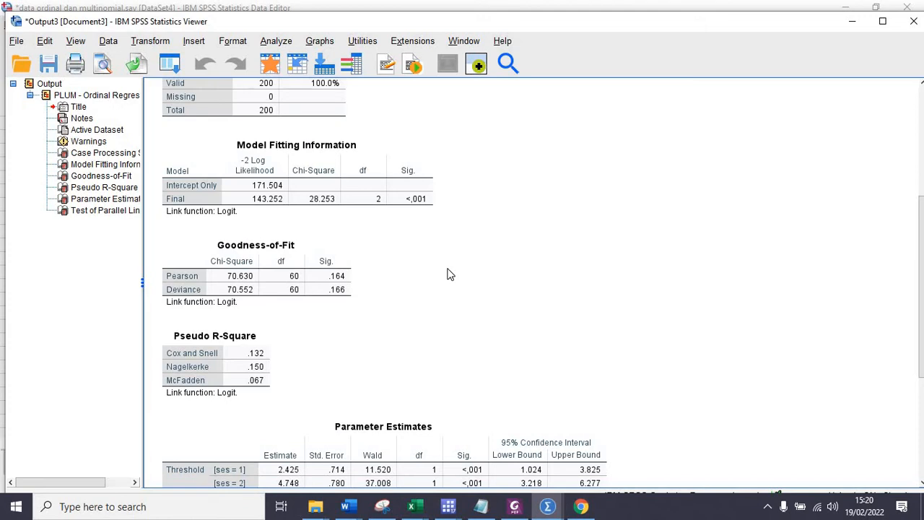
click(280, 247)
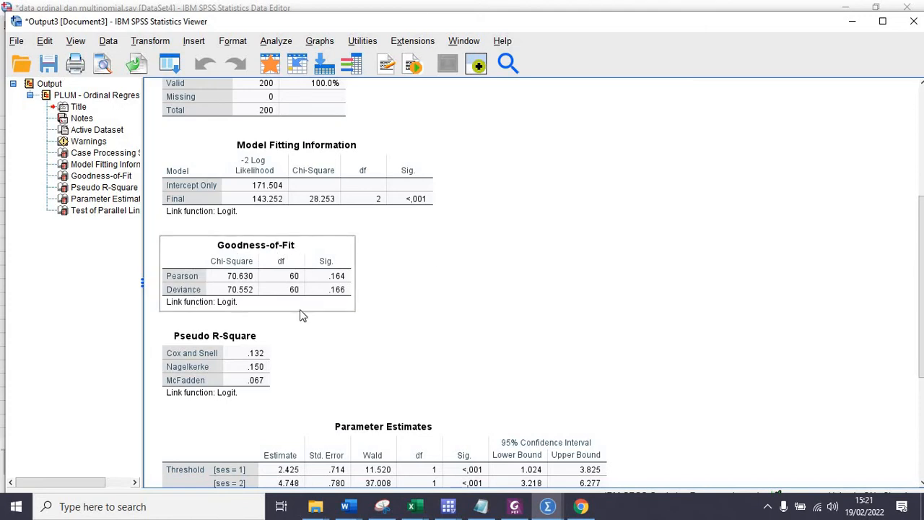
click(381, 265)
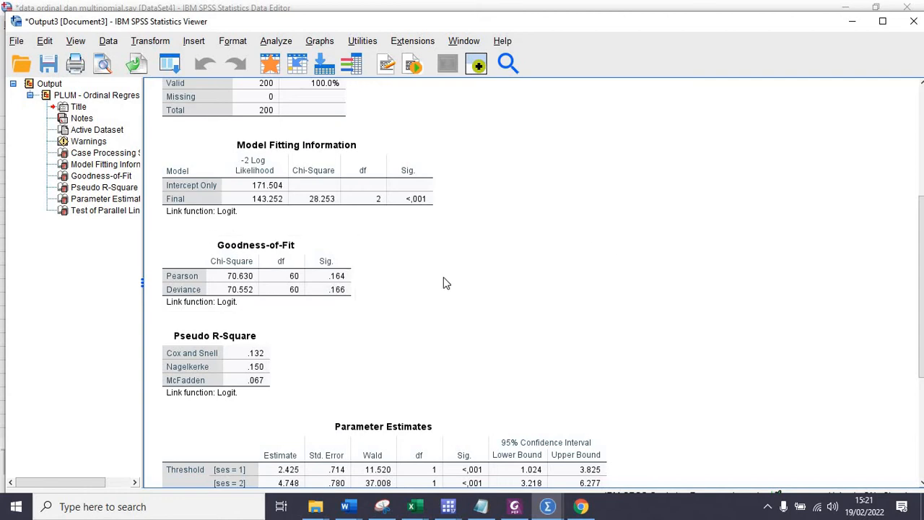
click(345, 292)
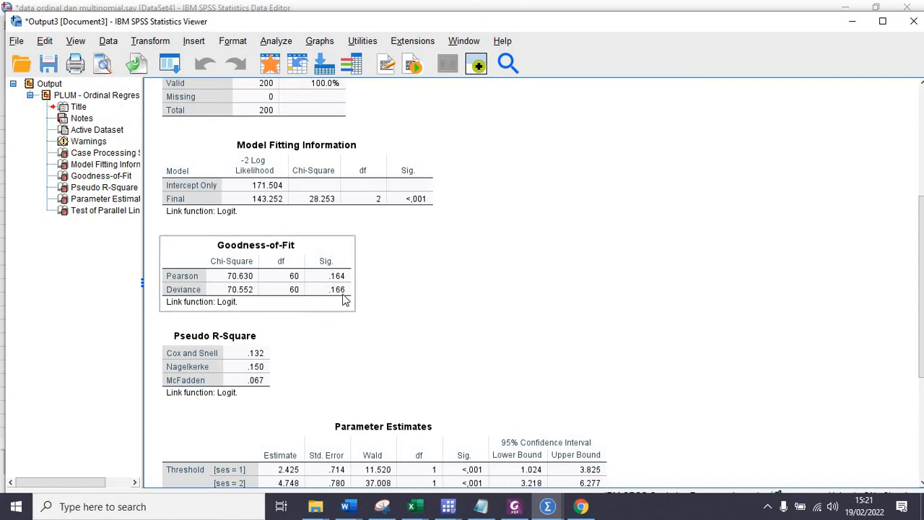
click(379, 311)
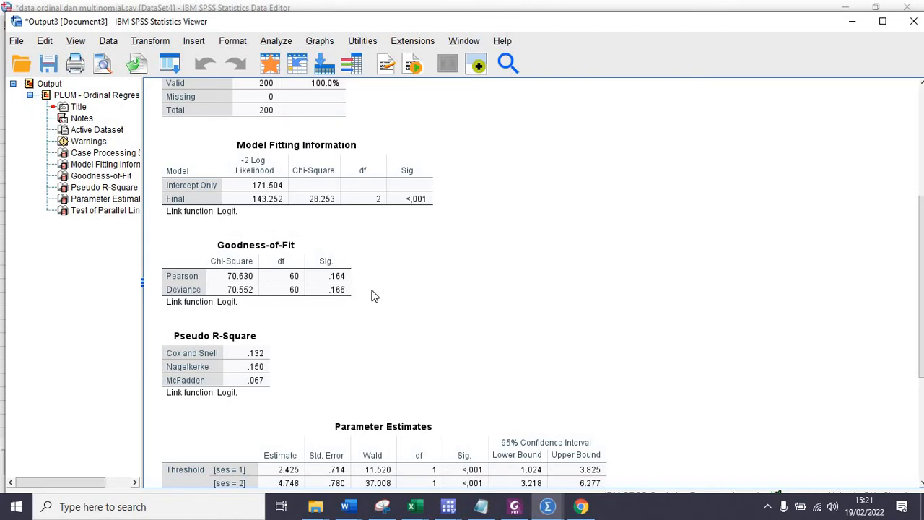
scroll(433, 321, up, 3)
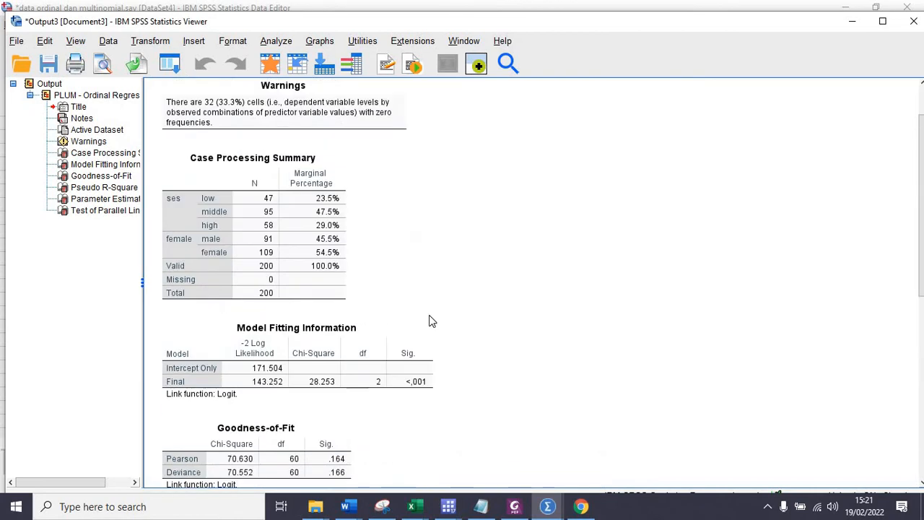
- Examine the Pseudo R-Square table, comparing its Nagelkerke value with the predictors listed in the Parameter Estimates table
scroll(440, 328, down, 5)
click(195, 228)
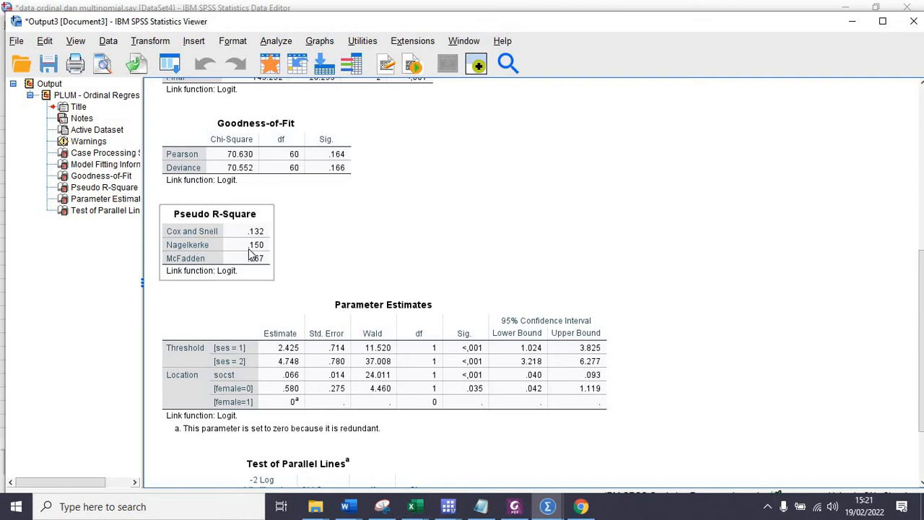
click(221, 403)
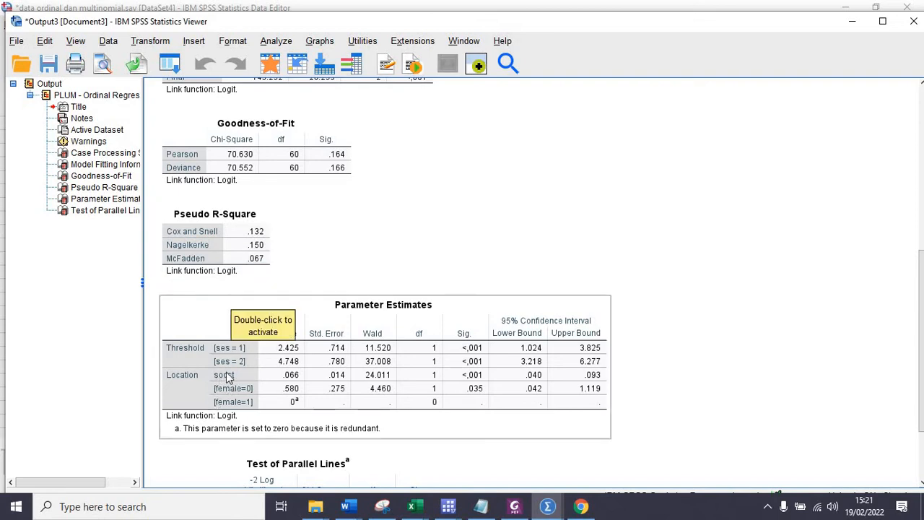
click(258, 250)
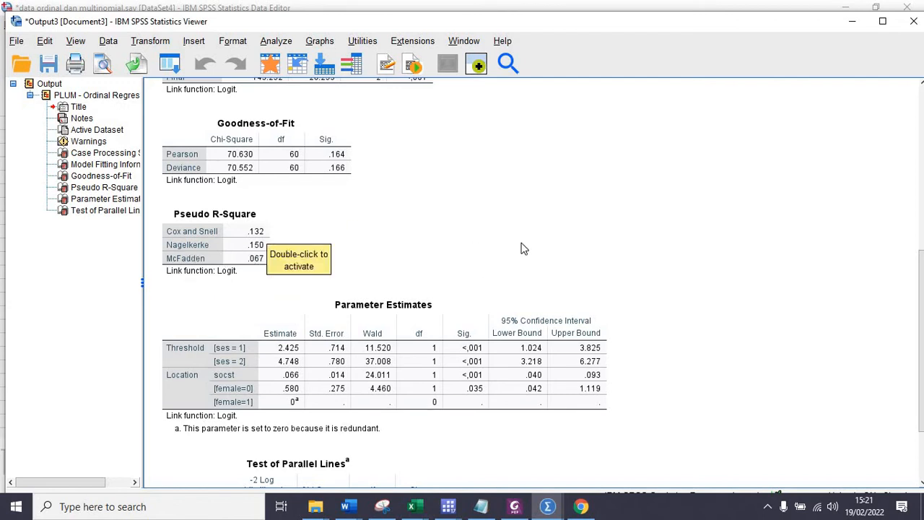
- Review the regression output again and examine the socst and female coefficients in the Parameter Estimates table
scroll(517, 244, up, 5)
scroll(408, 278, down, 8)
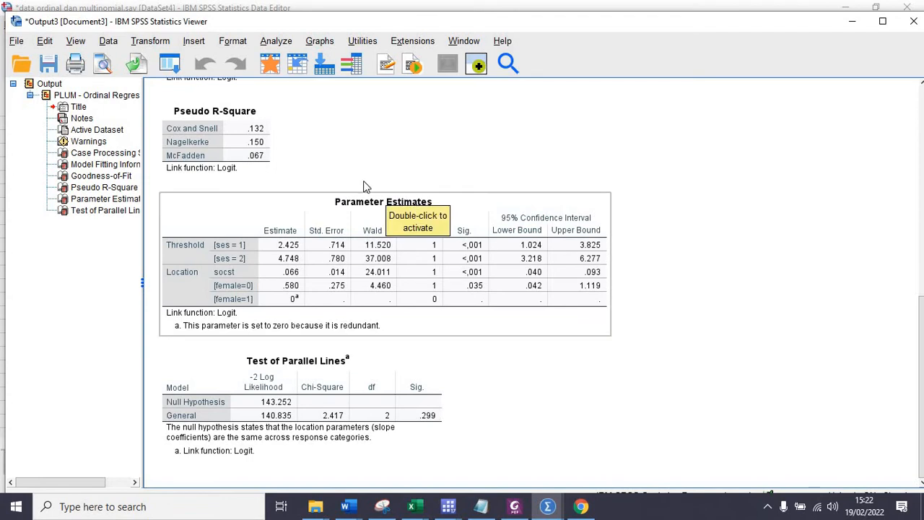
scroll(450, 194, up, 5)
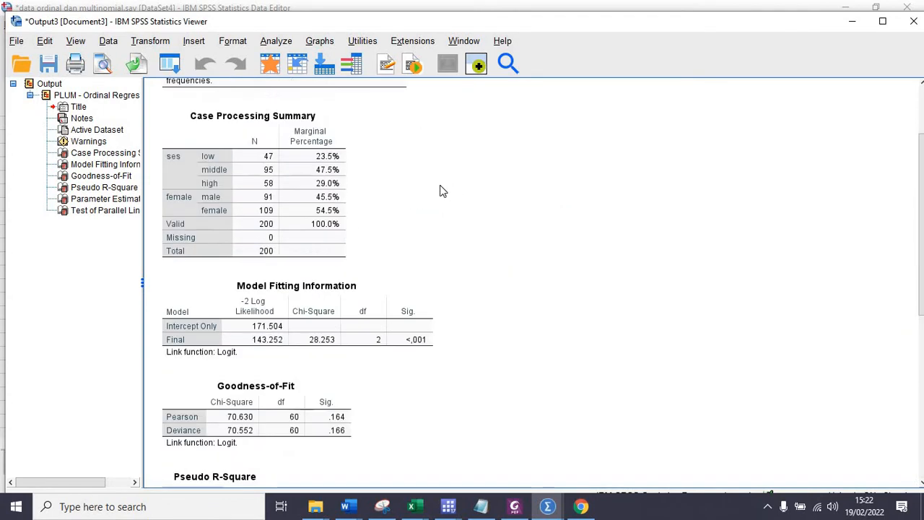
scroll(440, 195, down, 5)
scroll(269, 341, down, 3)
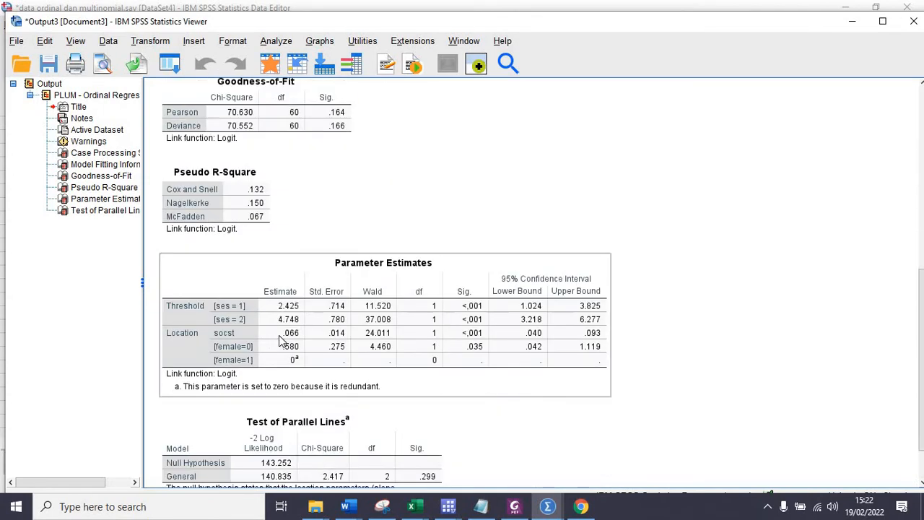
- Switch to the Layout SPSS_rev document in Word and review the written interpretation of the ordinal regression tests
click(514, 506)
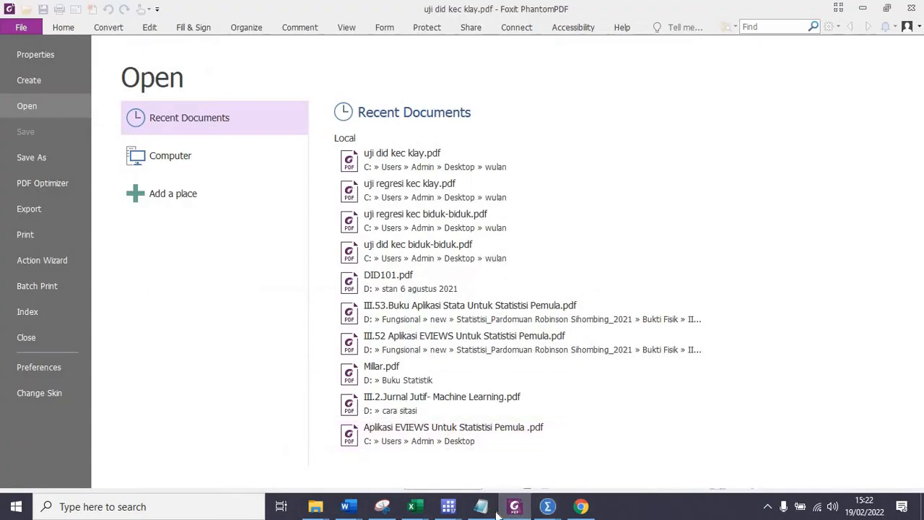
mouse_move(345, 506)
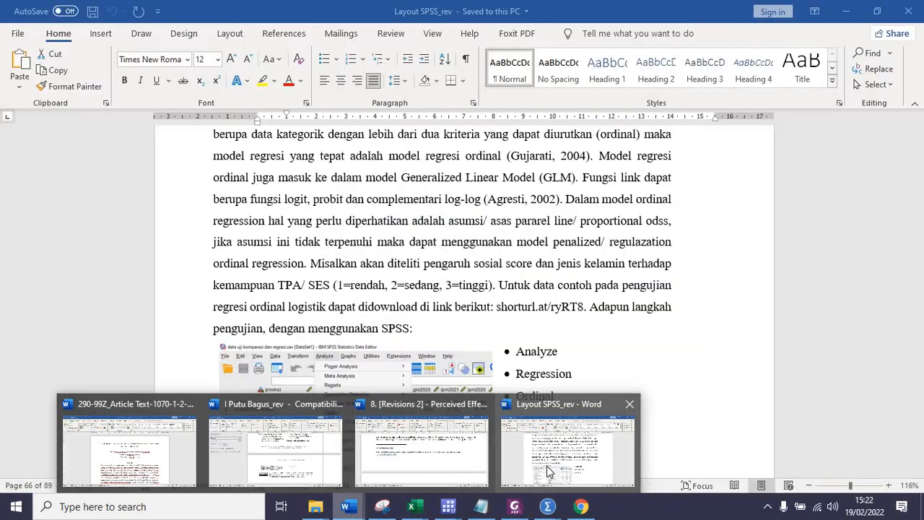
click(547, 466)
scroll(502, 390, down, 10)
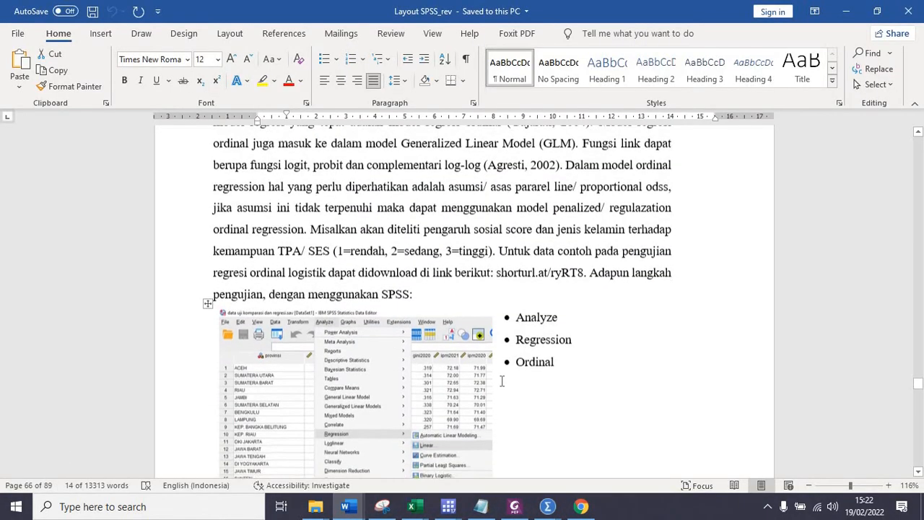
scroll(501, 390, down, 20)
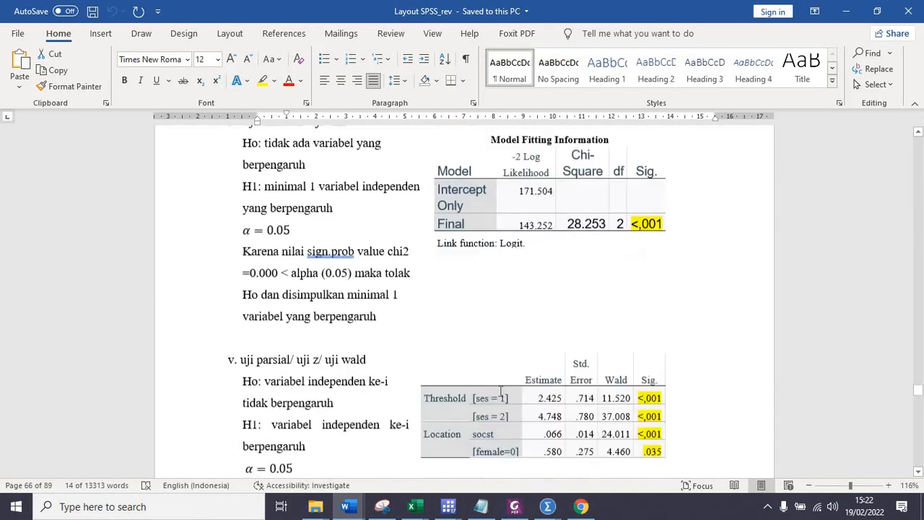
scroll(445, 352, down, 5)
- Read the introduction to the multinomial logistic regression section and select the program category codes for general, vocational and academic
scroll(397, 171, up, 3)
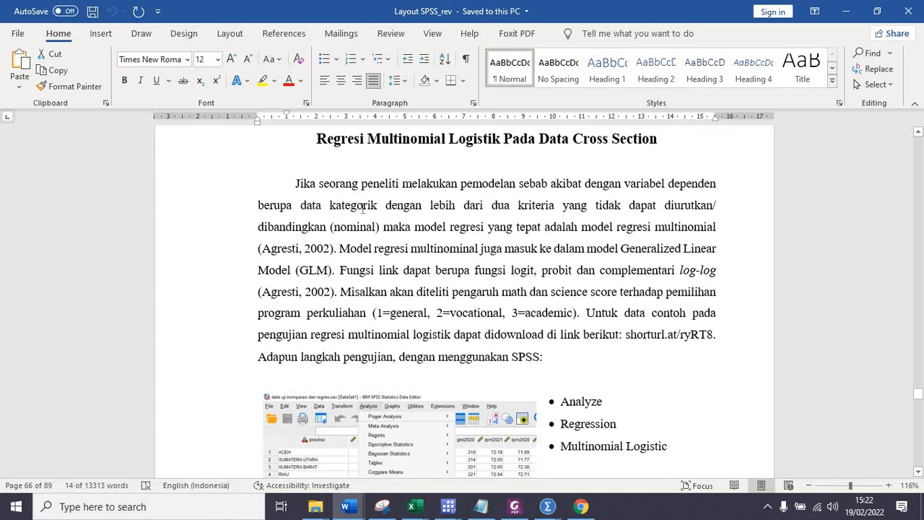
scroll(437, 320, down, 4)
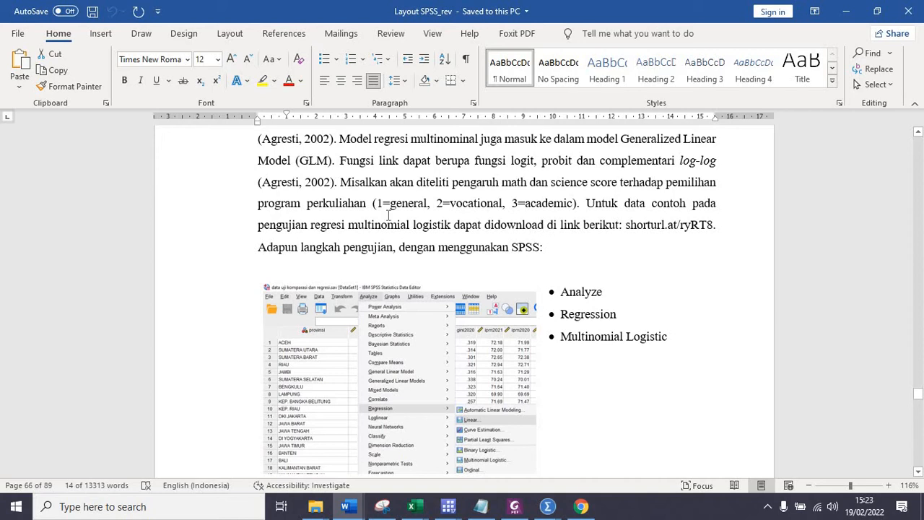
drag(383, 204, 573, 206)
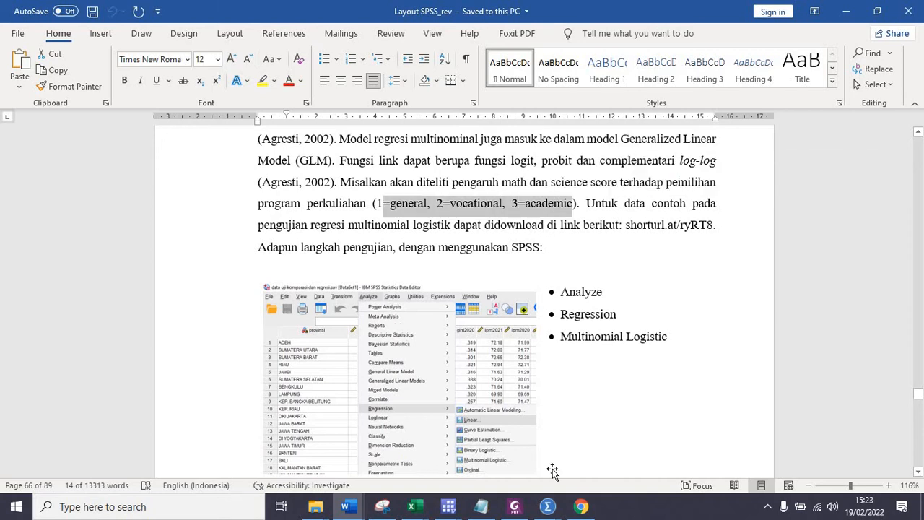
- Switch to the data ordinal dan multinomial.sav dataset in SPSS, show value labels in place of codes and widen the prog column
click(547, 506)
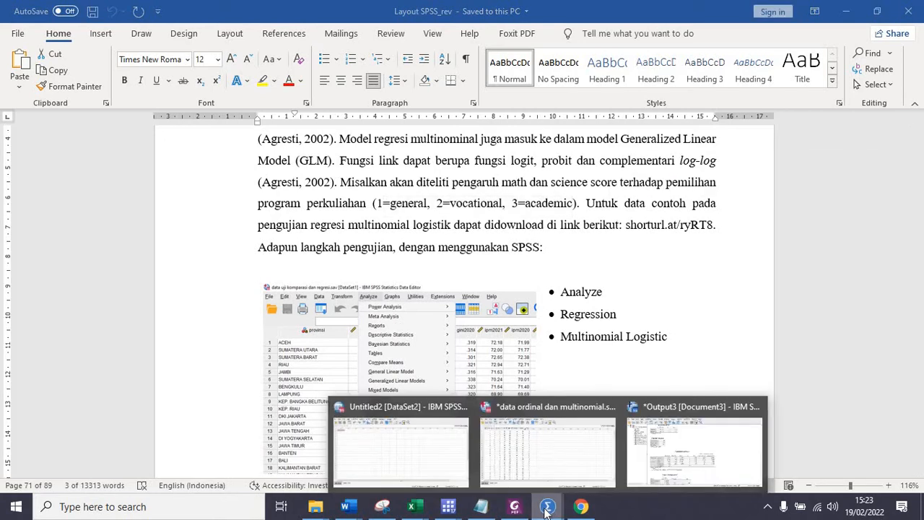
click(562, 455)
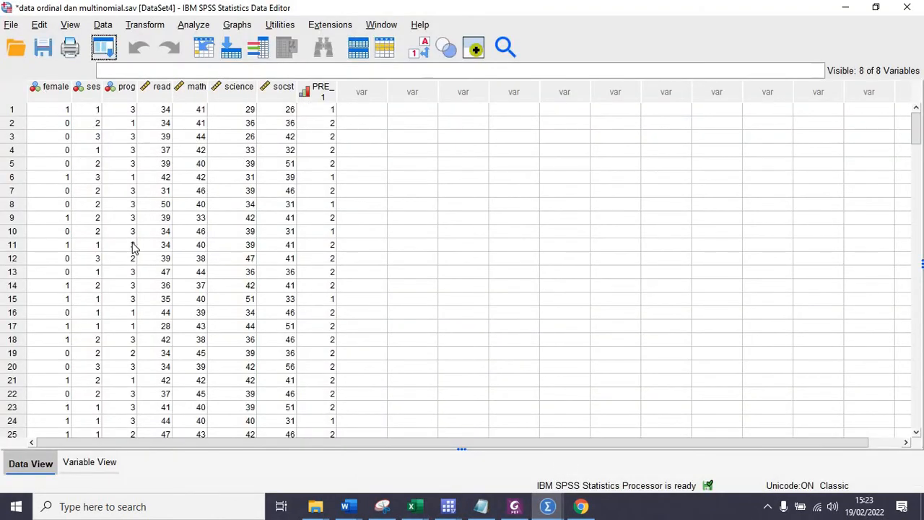
click(125, 91)
click(90, 466)
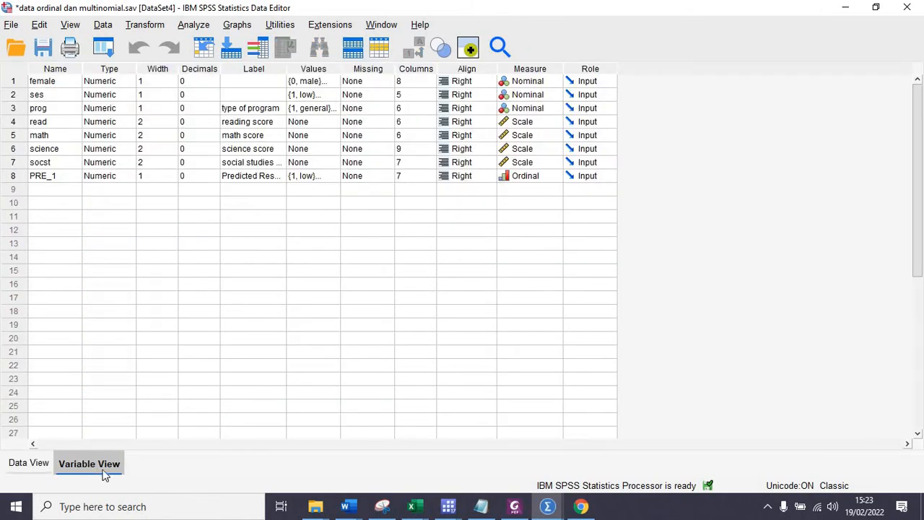
click(36, 466)
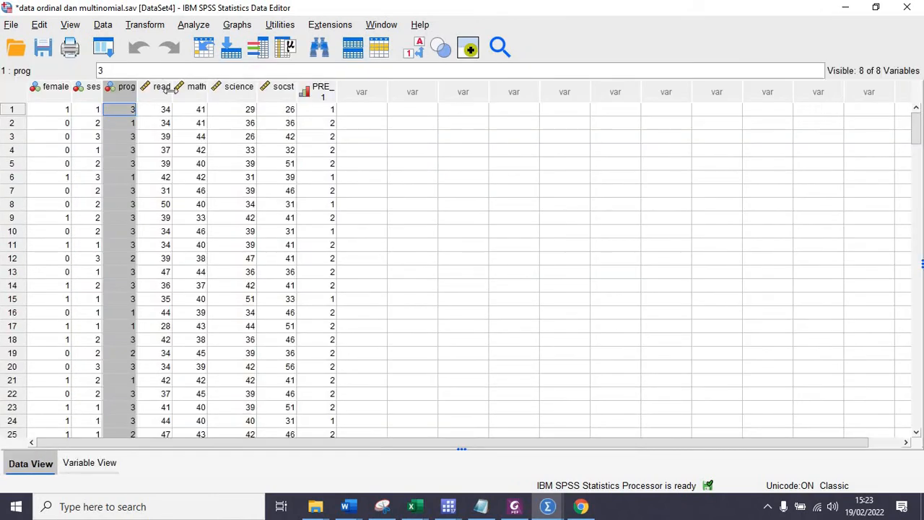
click(415, 53)
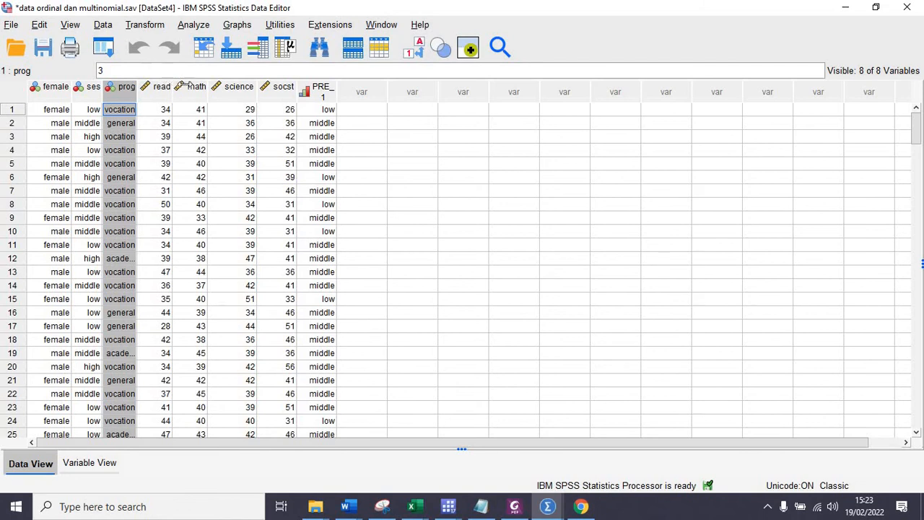
drag(185, 85, 198, 86)
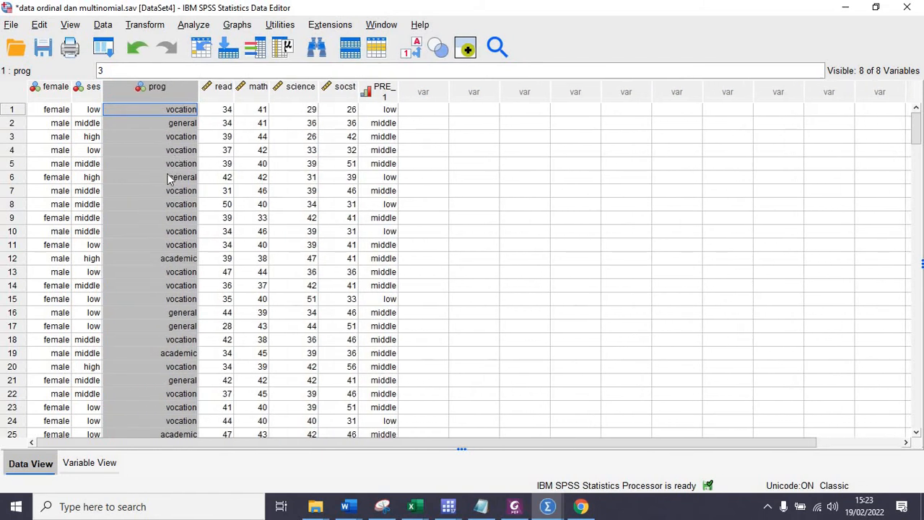
- Start a multinomial logistic regression with type of program (prog) as the dependent variable
click(189, 26)
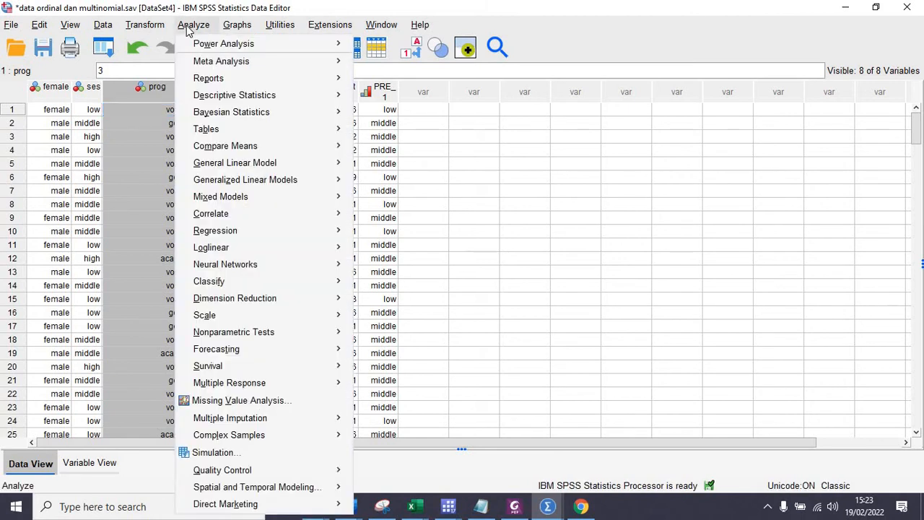
mouse_move(339, 230)
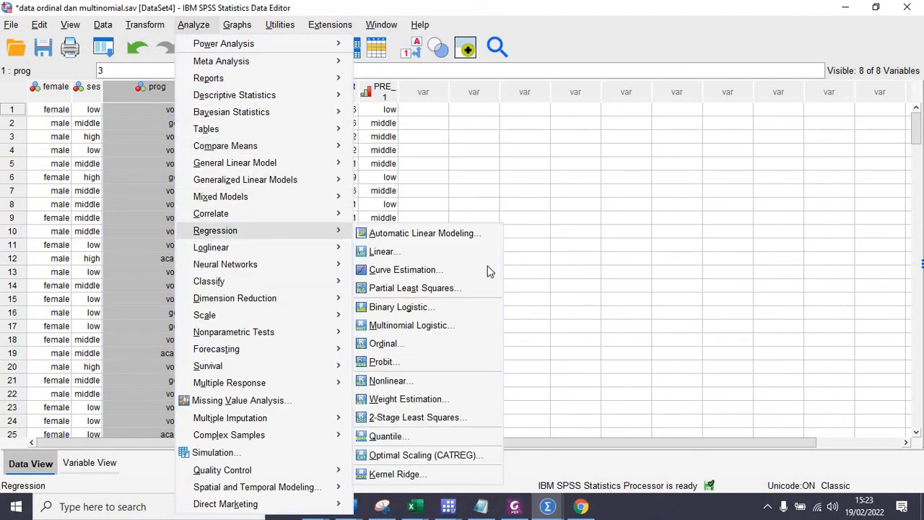
click(473, 327)
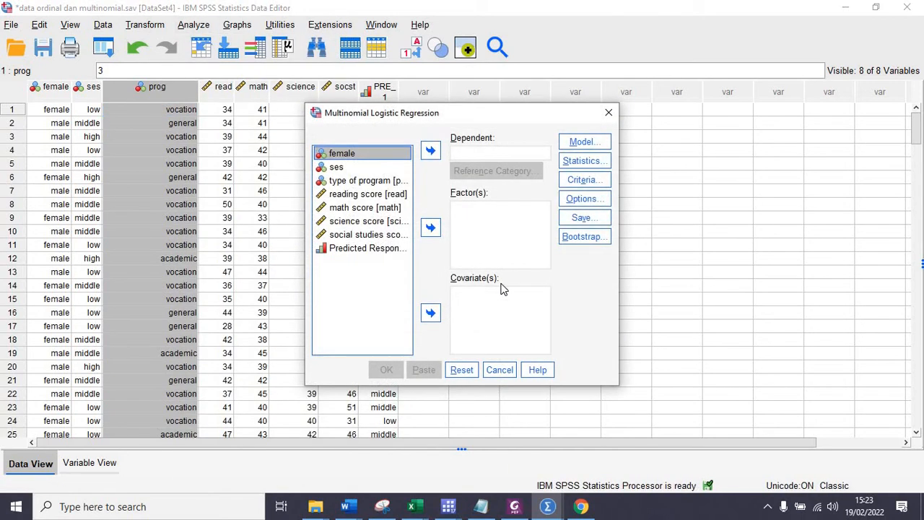
click(351, 181)
click(431, 150)
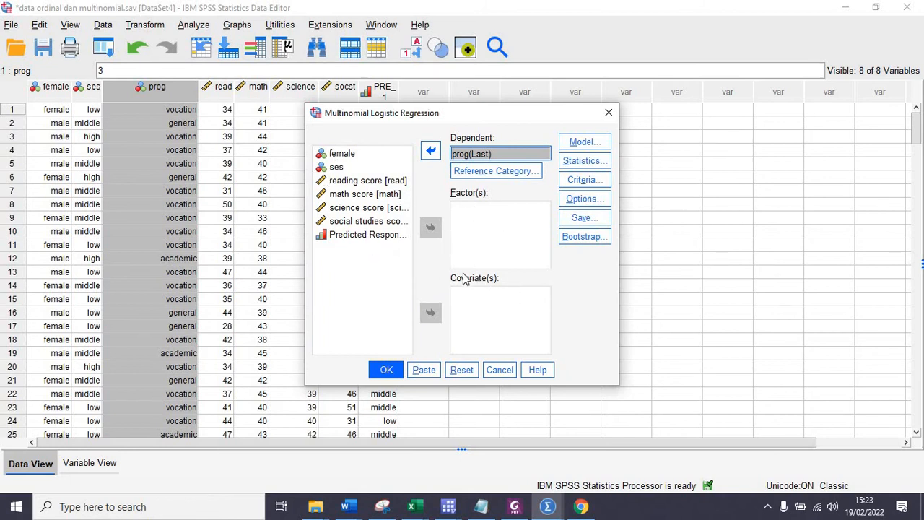
- Add math score and science score as covariates of the multinomial logistic regression
click(368, 195)
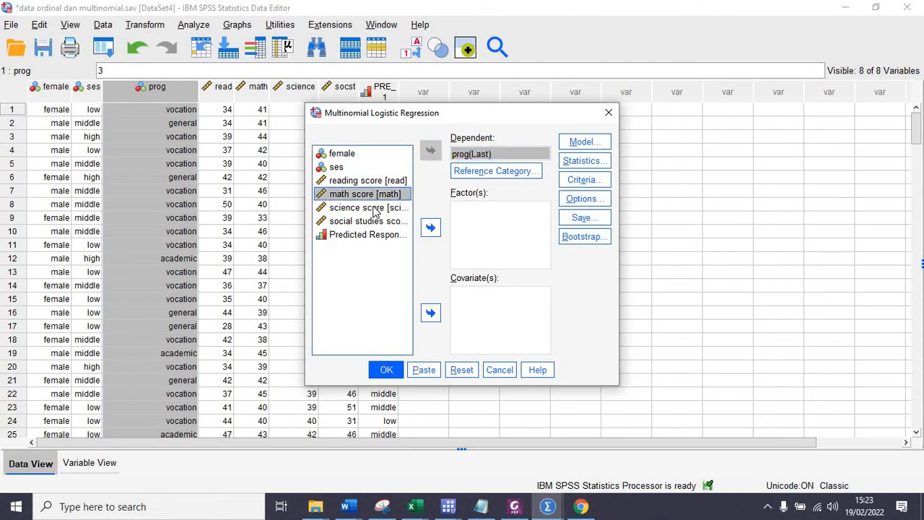
shift+click(375, 208)
click(431, 313)
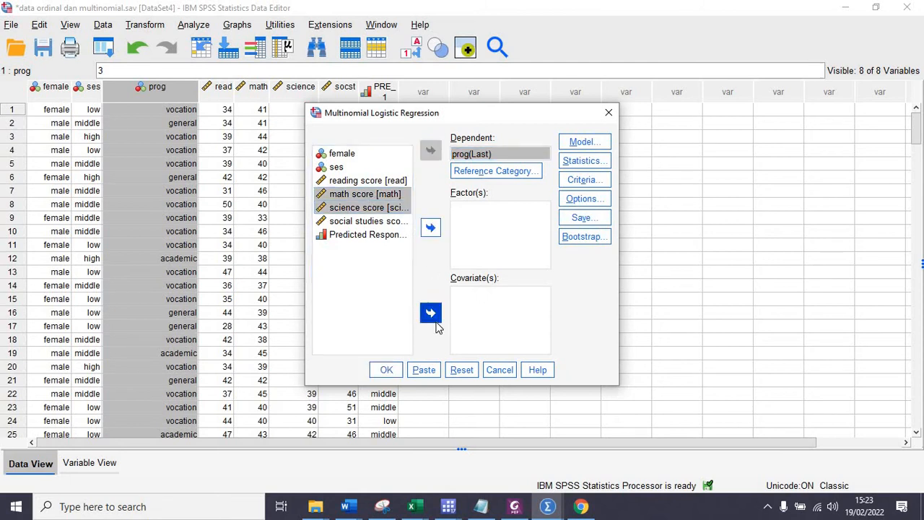
- Include Goodness-of-fit and Classification table in the multinomial regression statistics, keeping the other defaults
click(583, 161)
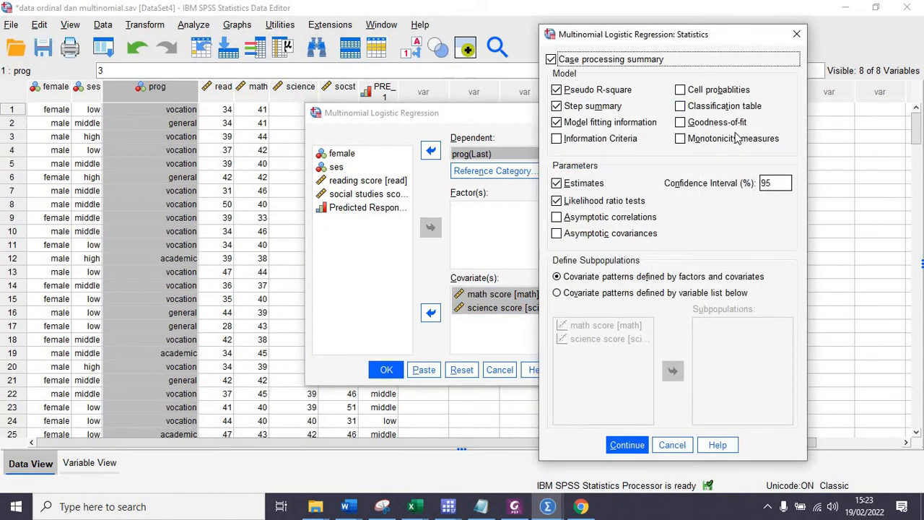
click(717, 125)
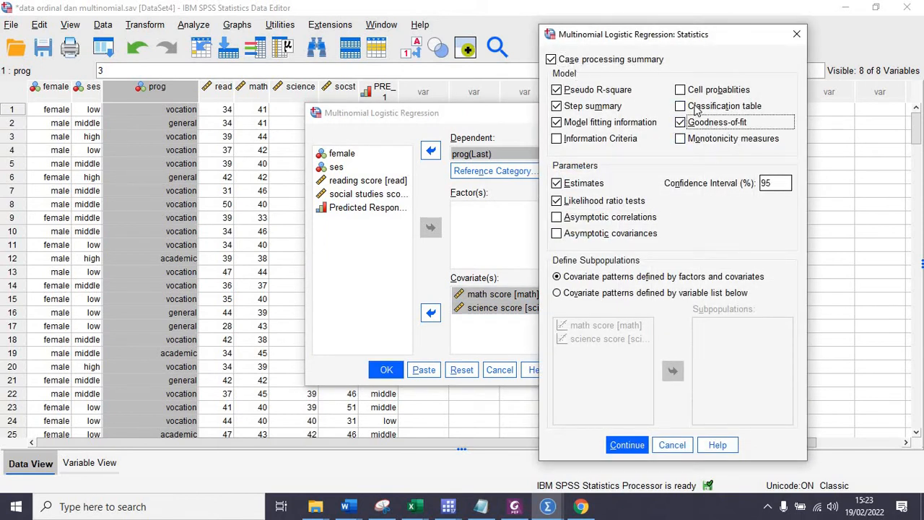
click(697, 110)
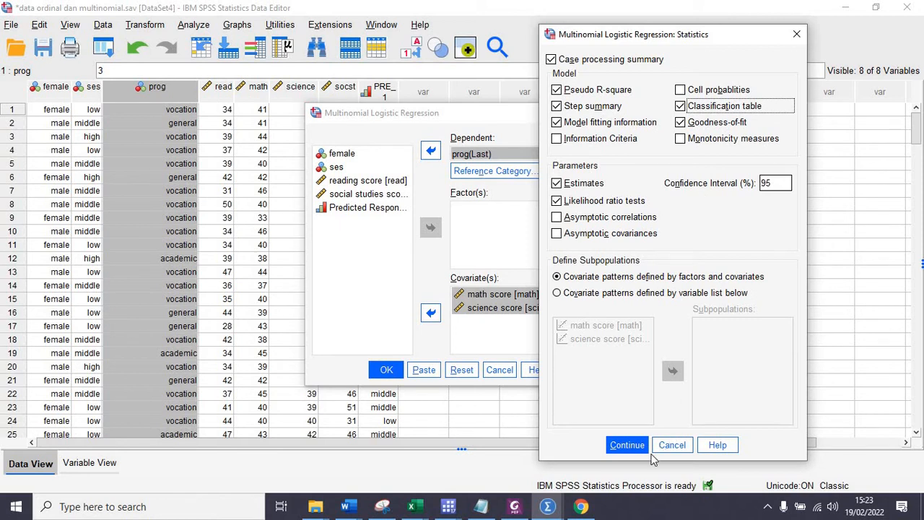
click(626, 445)
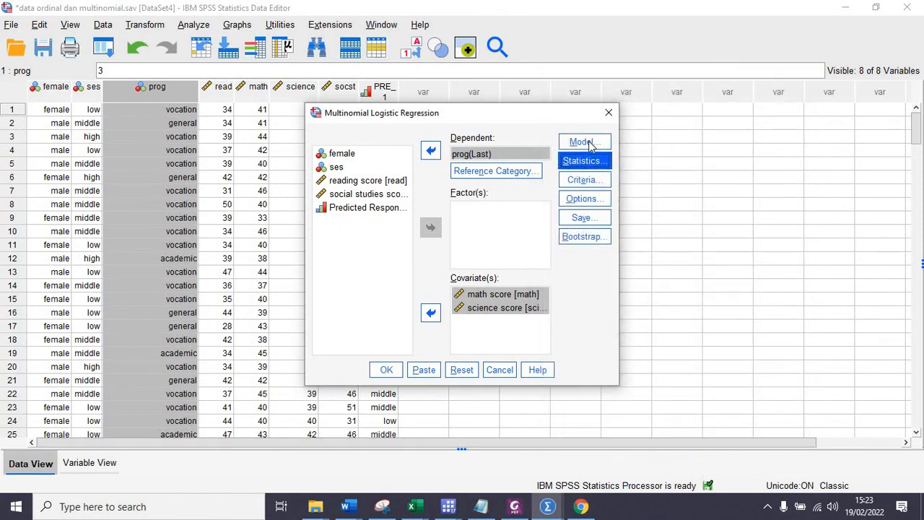
- Run the multinomial logistic regression of prog on math and science scores, keeping the default model, convergence criteria and options
click(655, 60)
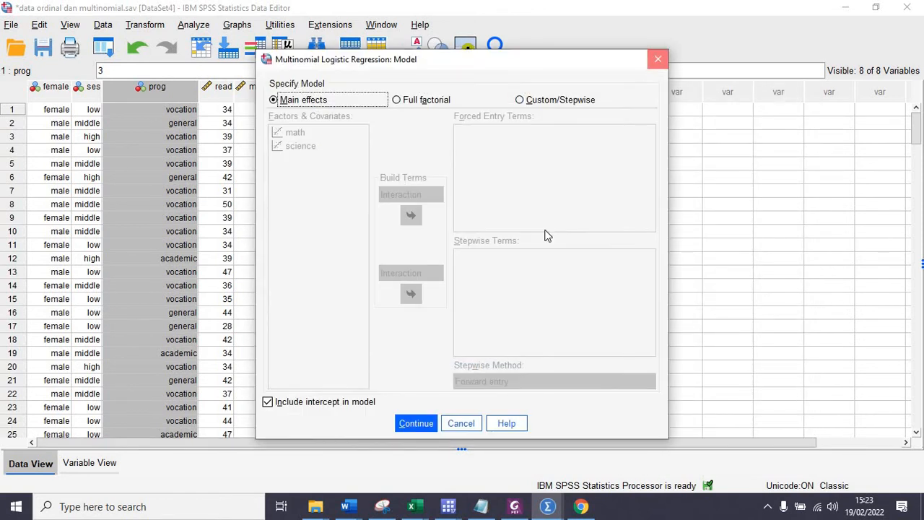
click(580, 182)
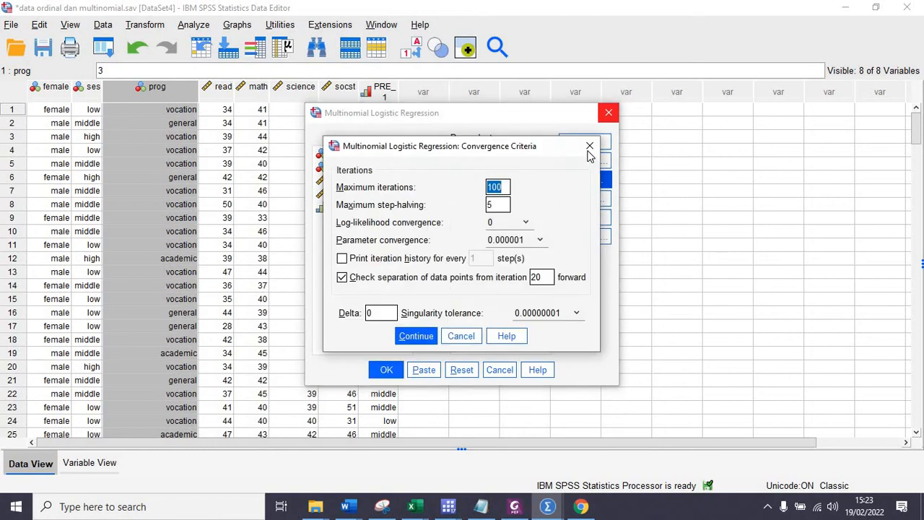
key(Escape)
click(595, 203)
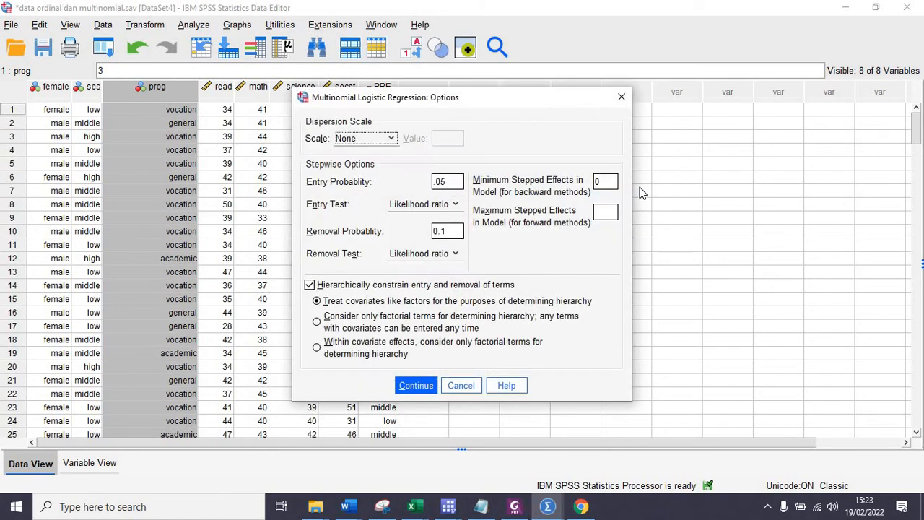
click(621, 97)
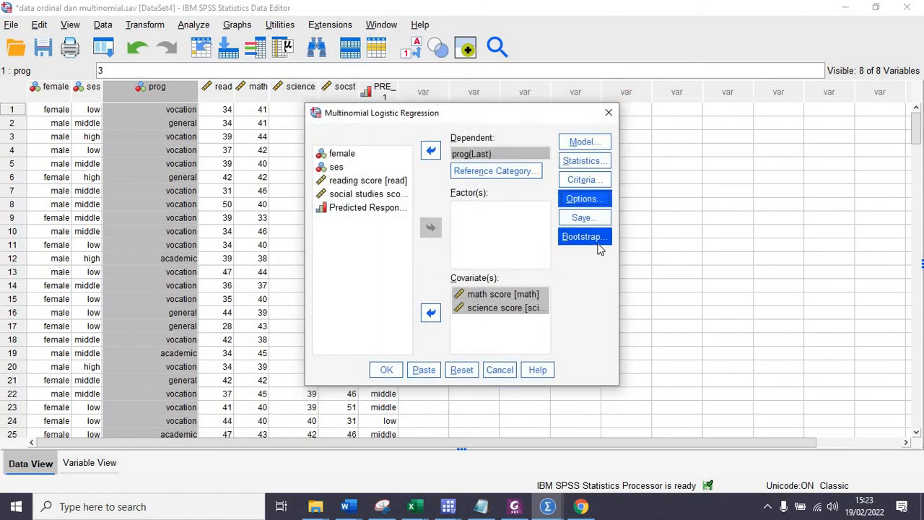
click(387, 371)
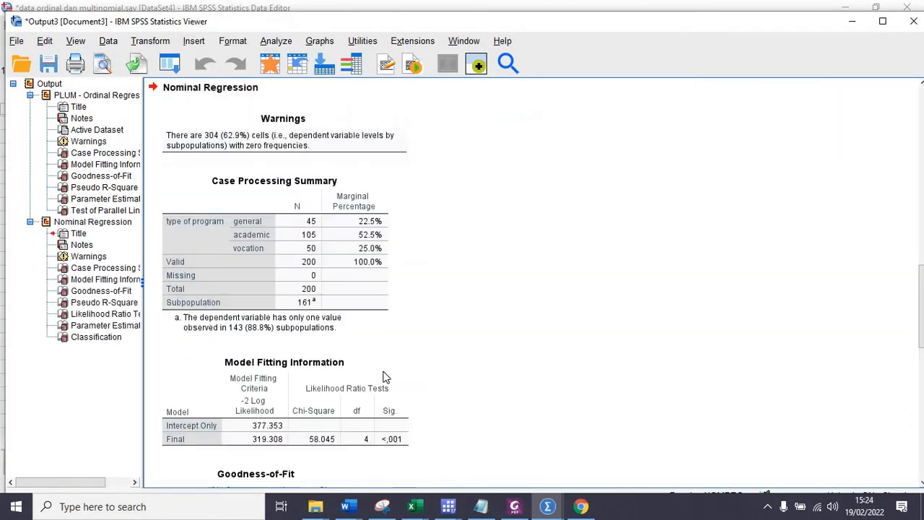
- Examine the Model Fitting Information, Goodness-of-Fit and Pseudo R-Square tables of the nominal regression output
click(449, 334)
scroll(456, 334, down, 5)
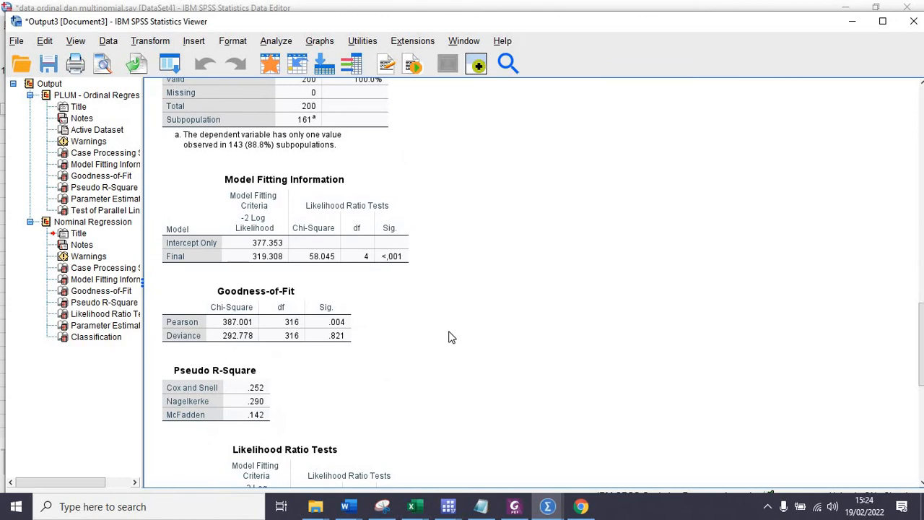
scroll(449, 333, down, 2)
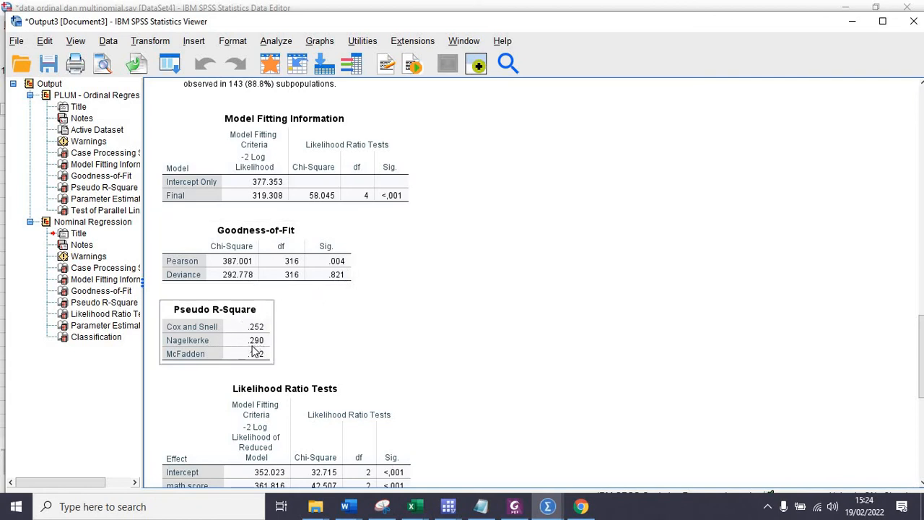
scroll(263, 348, down, 2)
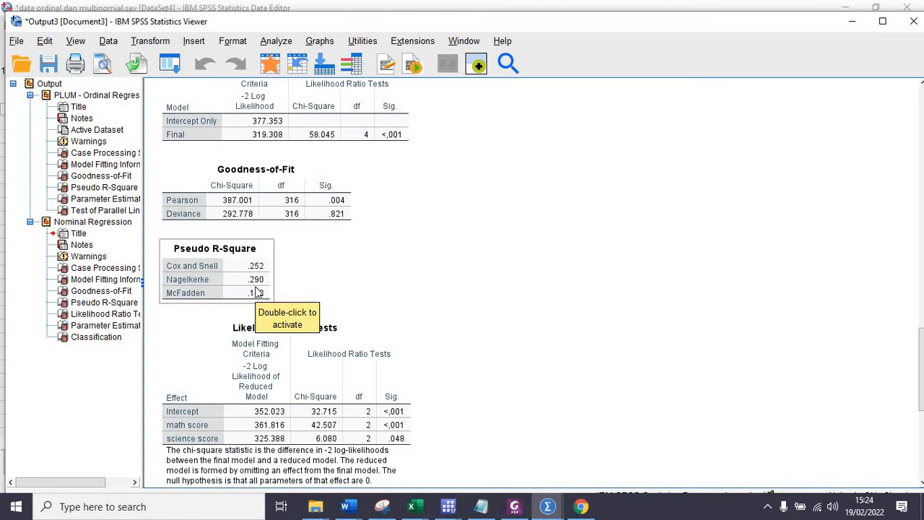
scroll(362, 318, up, 2)
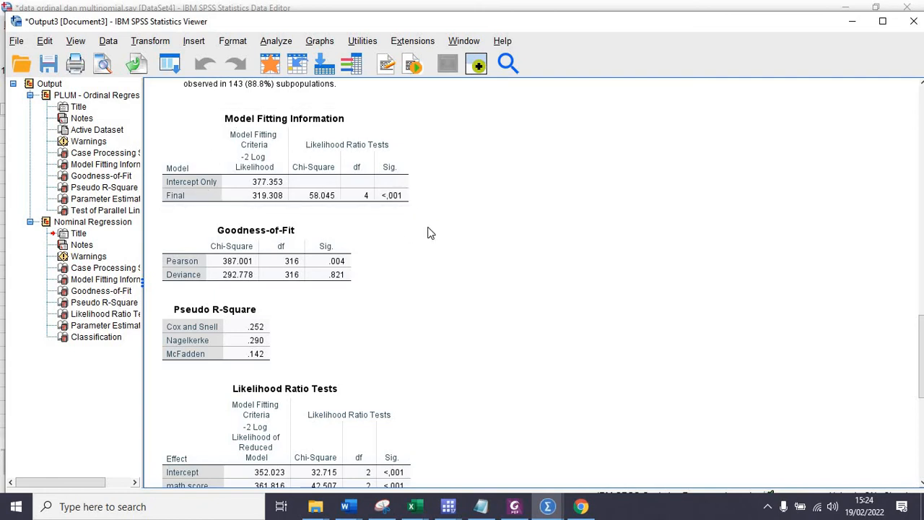
- Examine the Likelihood Ratio Tests, Parameter Estimates and Classification tables, noting the reference category of type of program
scroll(428, 232, down, 6)
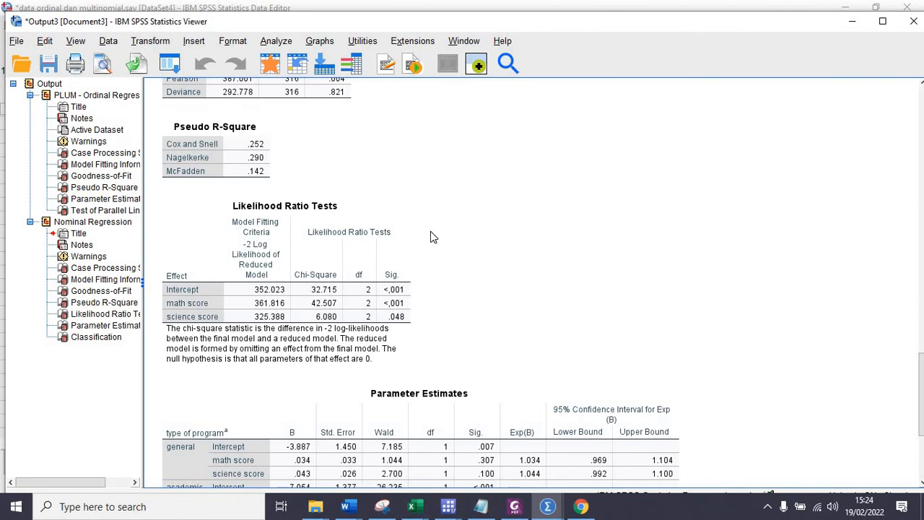
scroll(431, 241, down, 4)
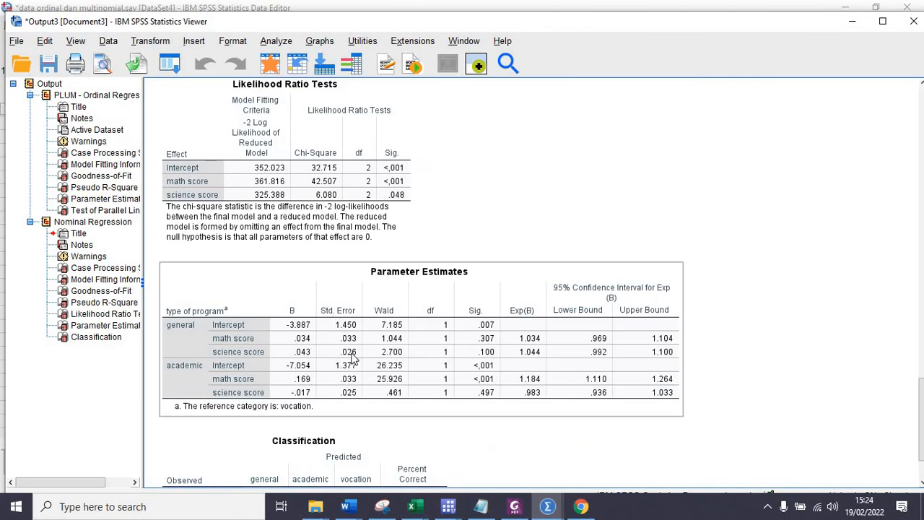
scroll(338, 349, down, 3)
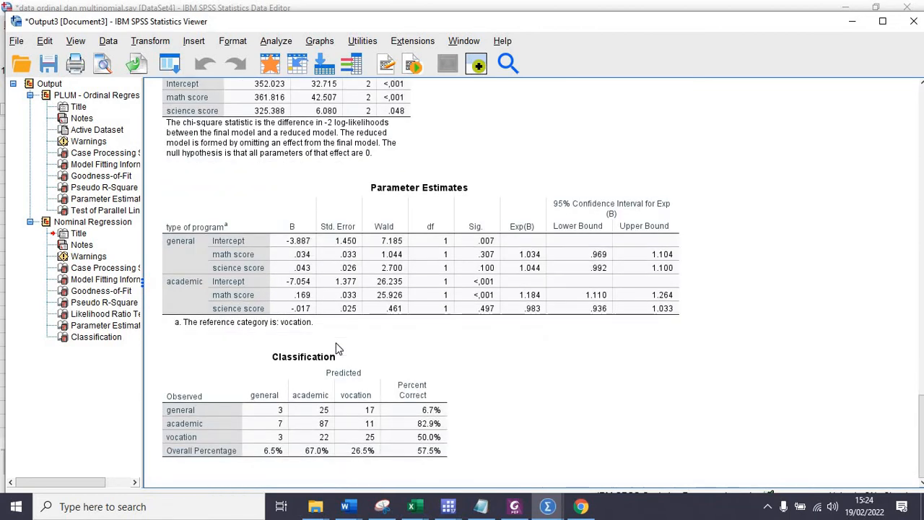
click(280, 323)
scroll(518, 410, up, 10)
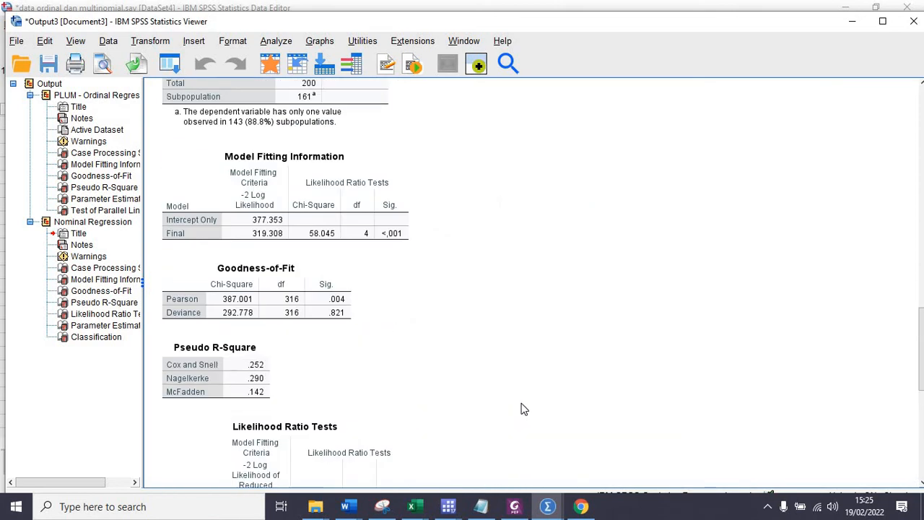
scroll(524, 395, down, 10)
scroll(390, 169, up, 6)
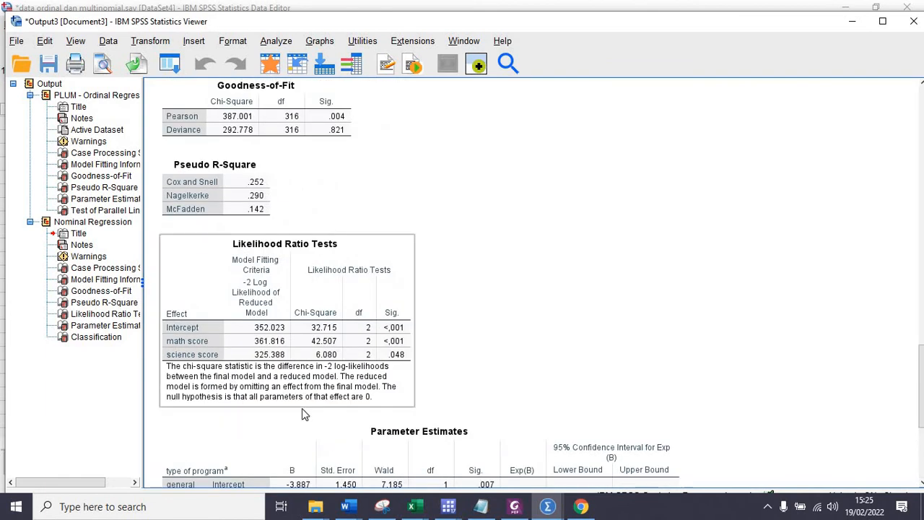
scroll(295, 337, down, 3)
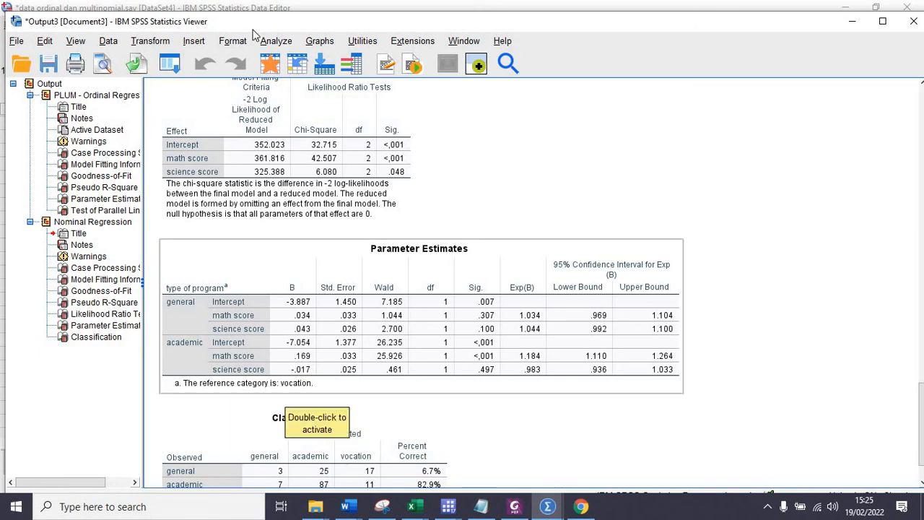
- Reopen the multinomial logistic regression setup and review its stepwise options and model specification without changing them
click(276, 41)
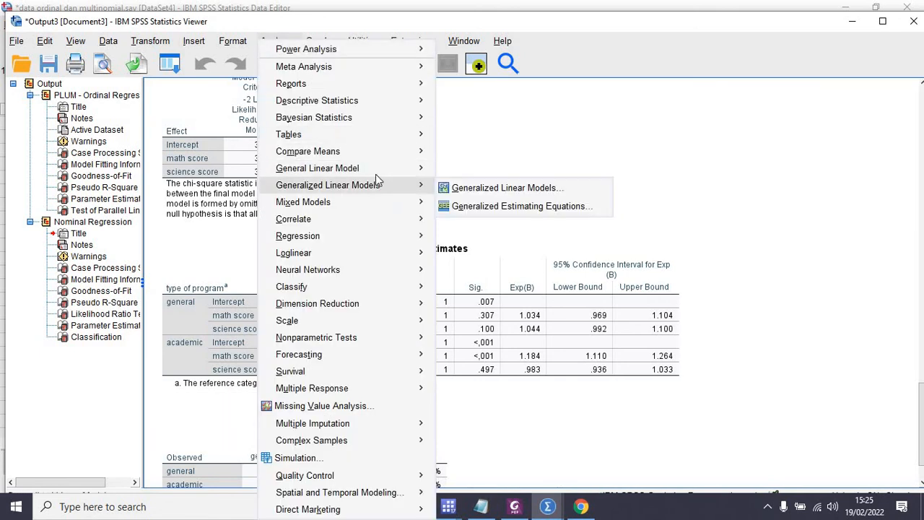
mouse_move(416, 244)
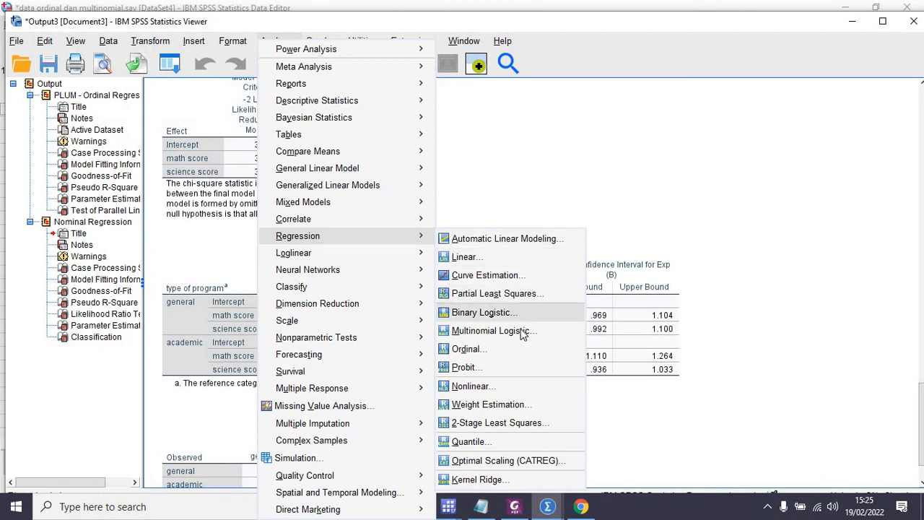
click(522, 270)
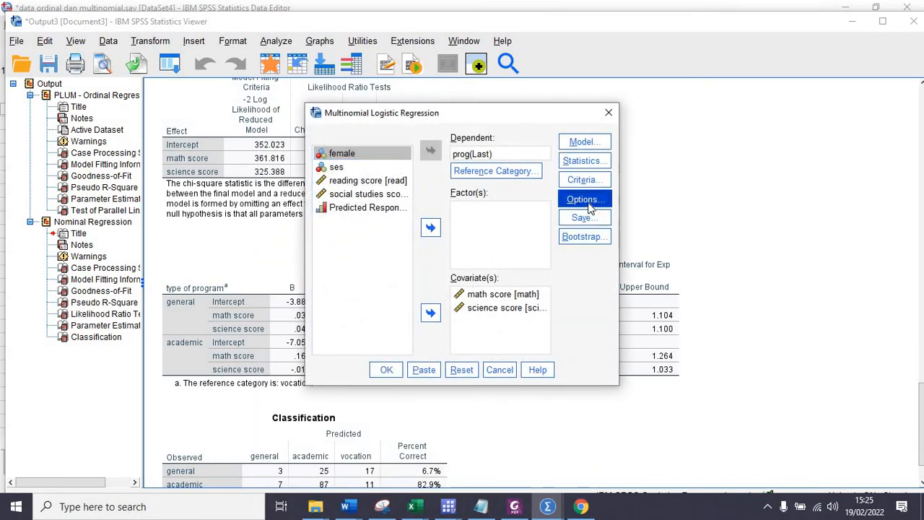
click(582, 198)
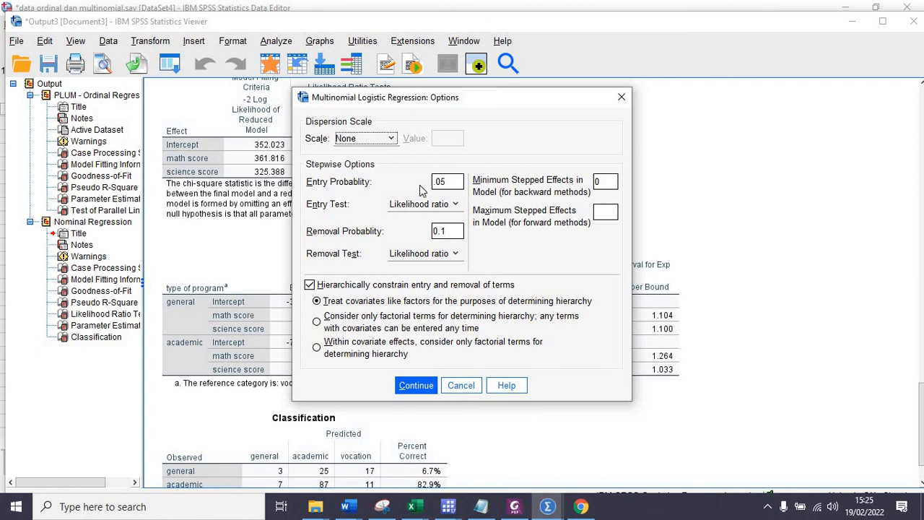
click(621, 97)
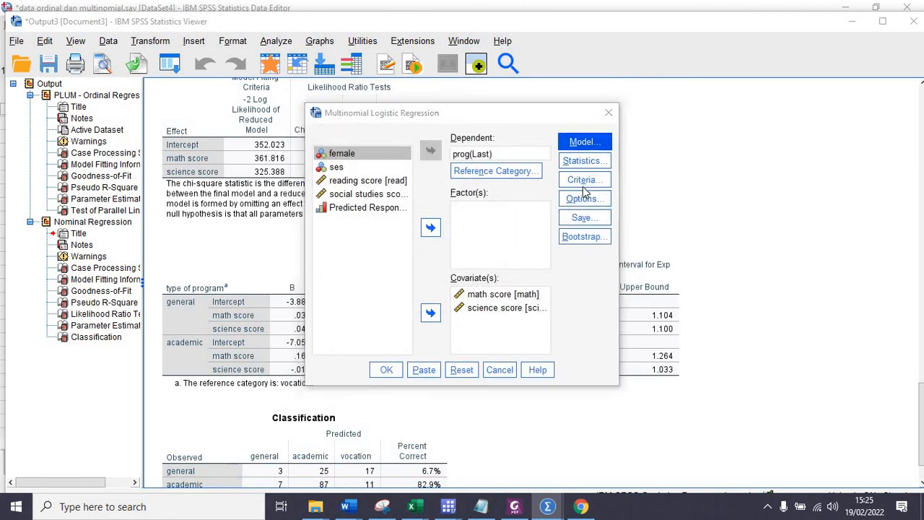
click(584, 142)
click(658, 60)
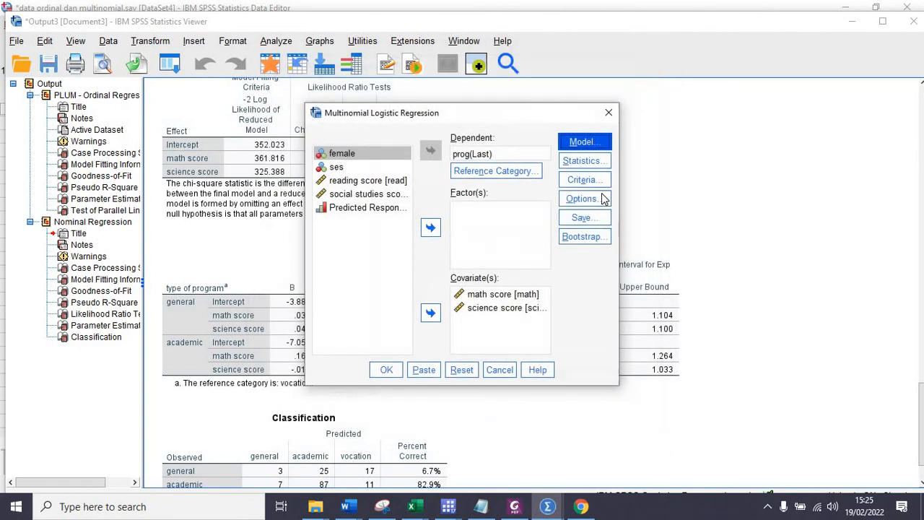
- Rerun the multinomial logistic regression with the same variables after reviewing the convergence criteria and options, keeping their defaults
click(601, 182)
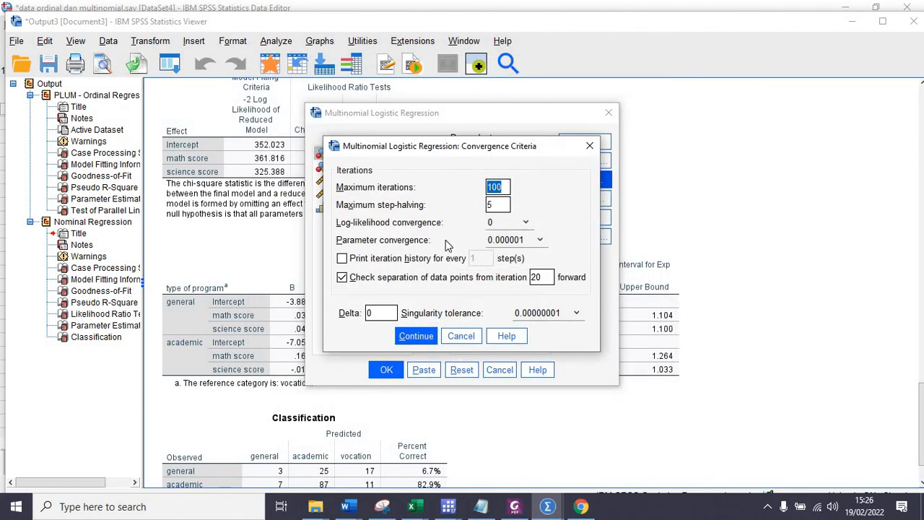
click(589, 146)
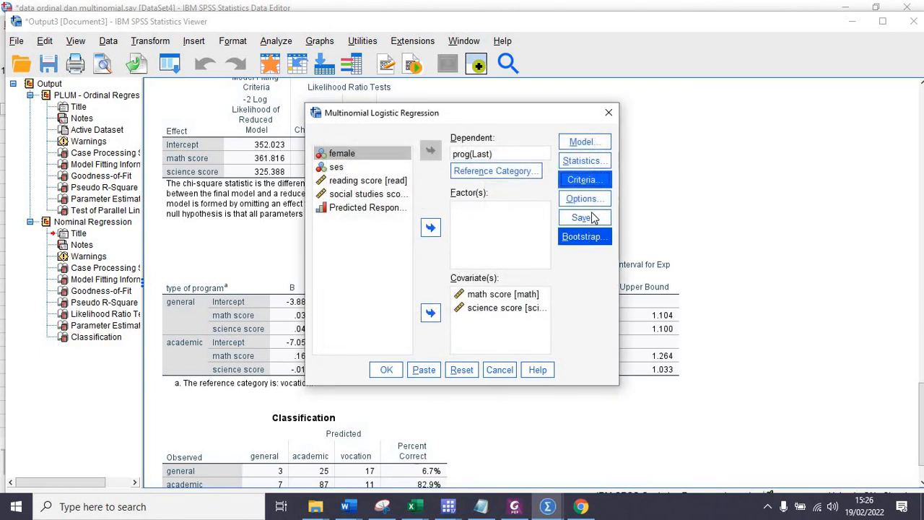
click(594, 202)
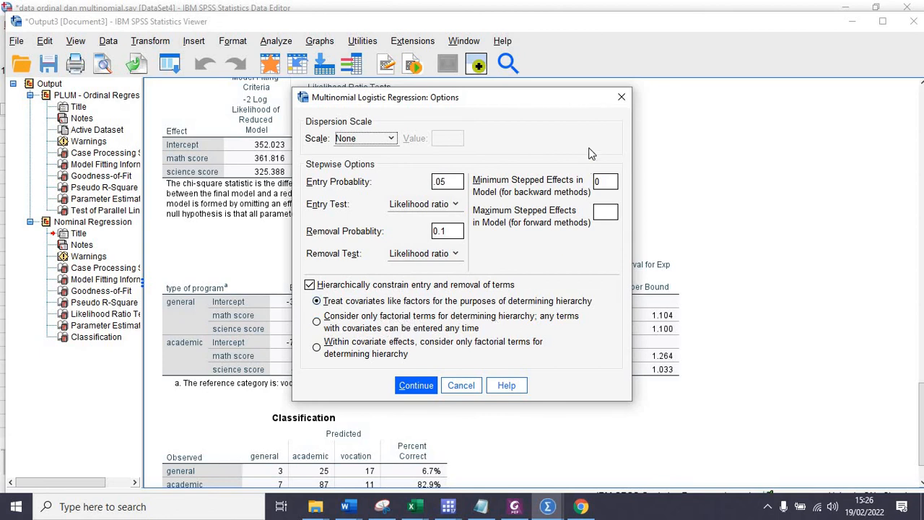
click(622, 97)
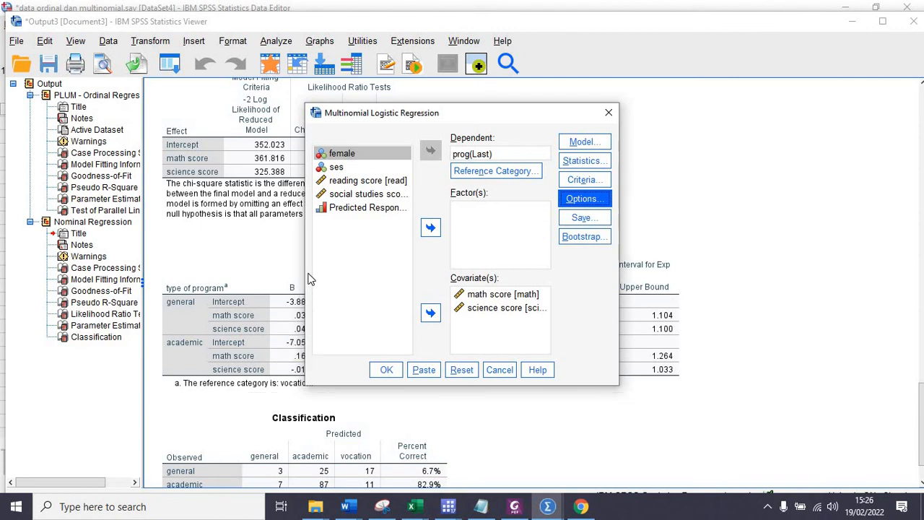
click(388, 370)
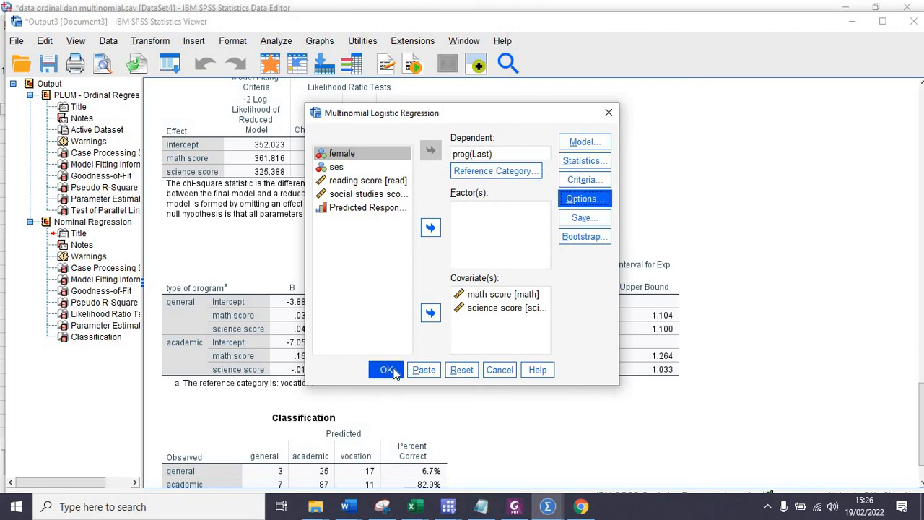
click(388, 371)
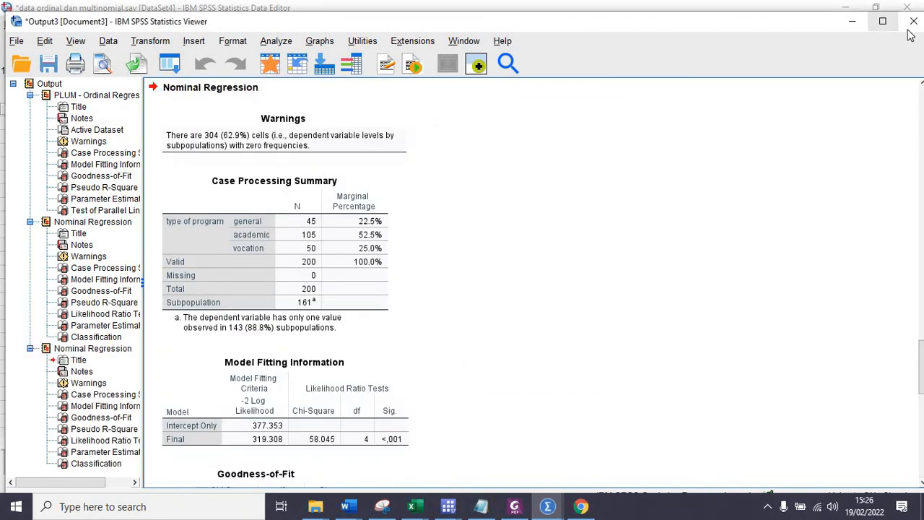